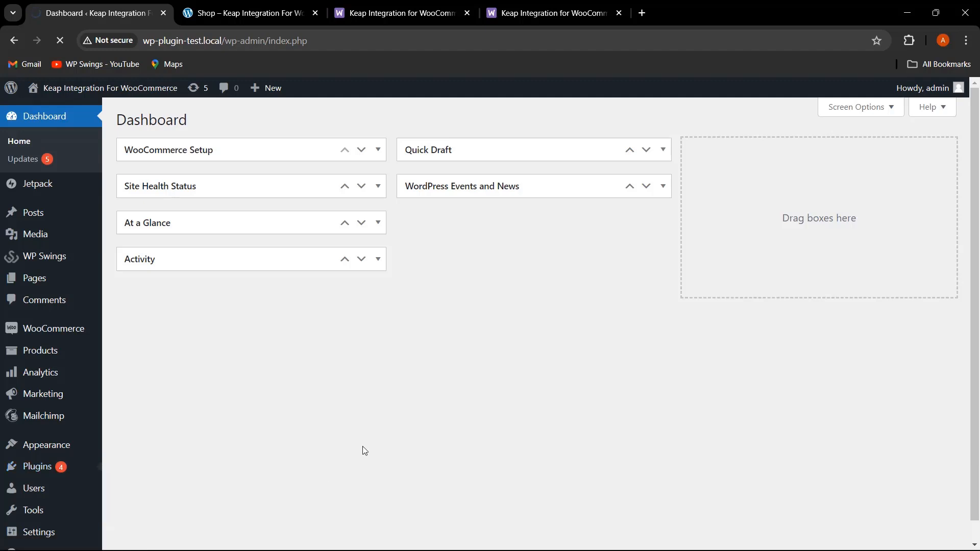
- Review the Keap Integration for WooCommerce product page and the plugin upload panel
left_click(391, 12)
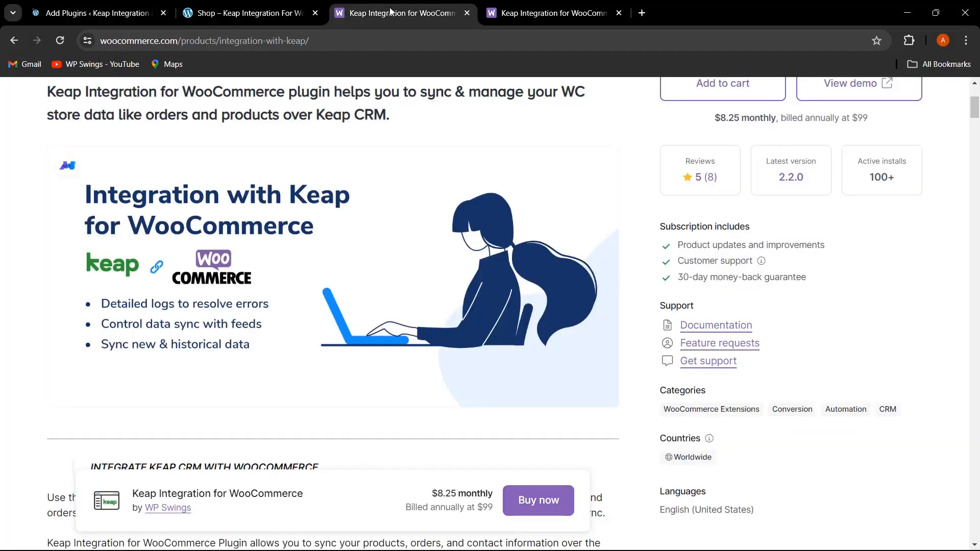
scroll(310, 334, "up", 4)
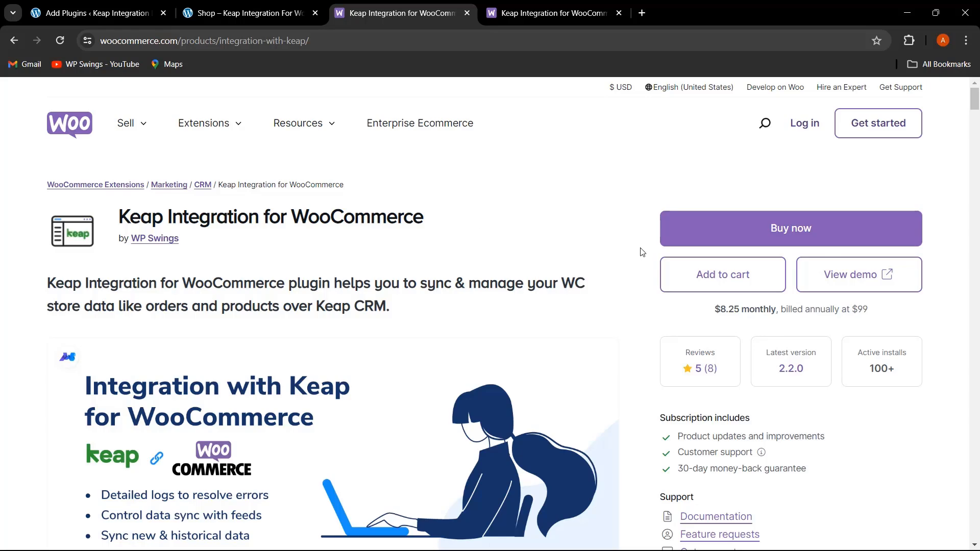
left_click(120, 9)
left_click(247, 121)
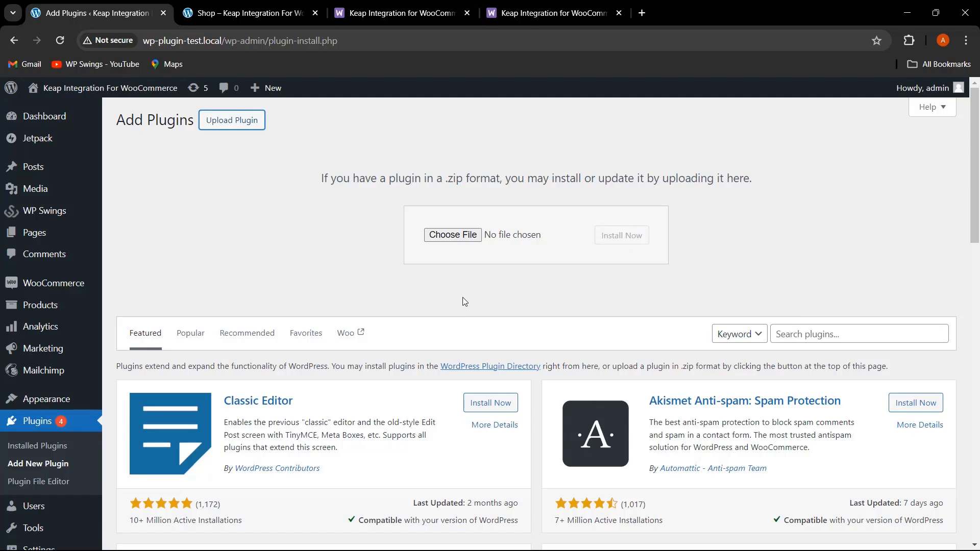
- Open the CRM connect – Keap settings page from the installed plugins and WP Swings menu
left_click(47, 449)
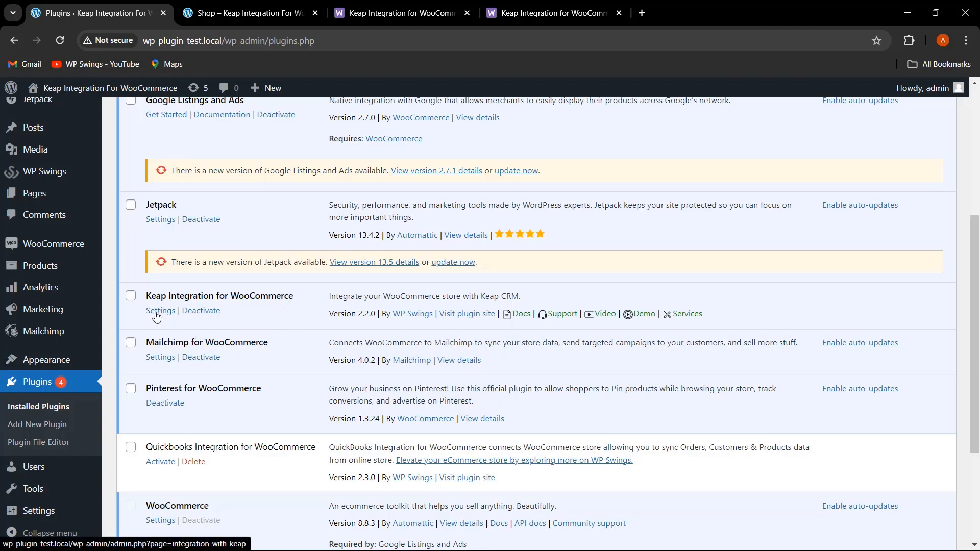
mouse_move(51, 171)
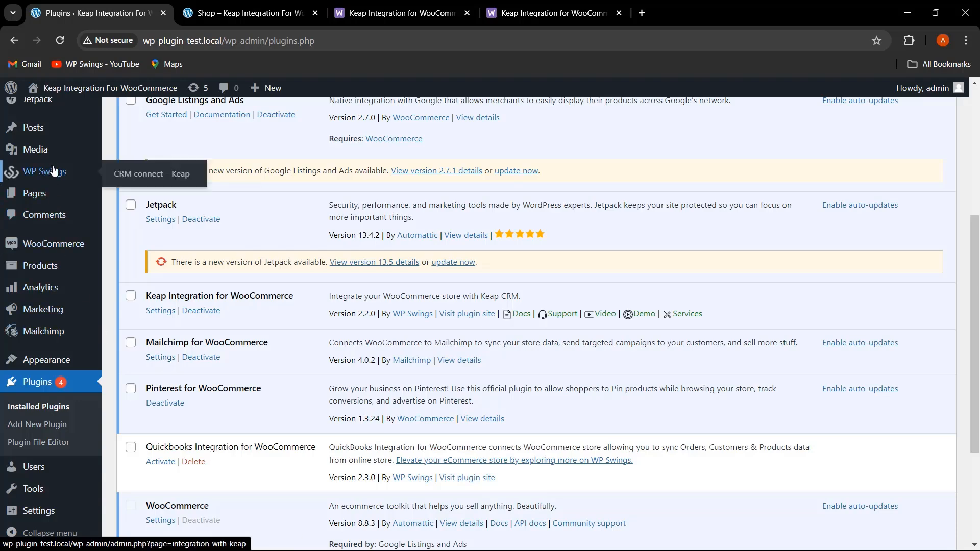
left_click(136, 175)
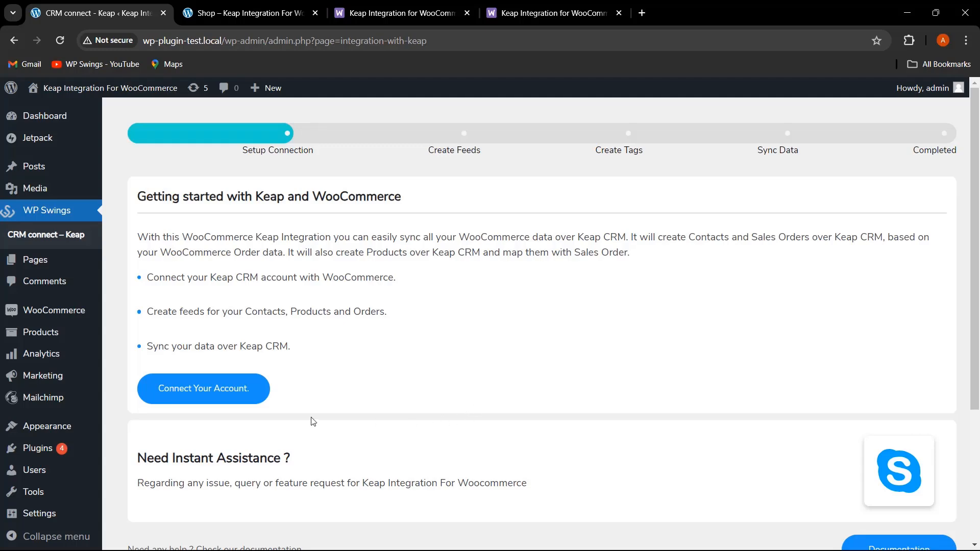
- Begin connecting the Keap account and open the Apps list on the Keap developer site via Get Api Keys
left_click(227, 393)
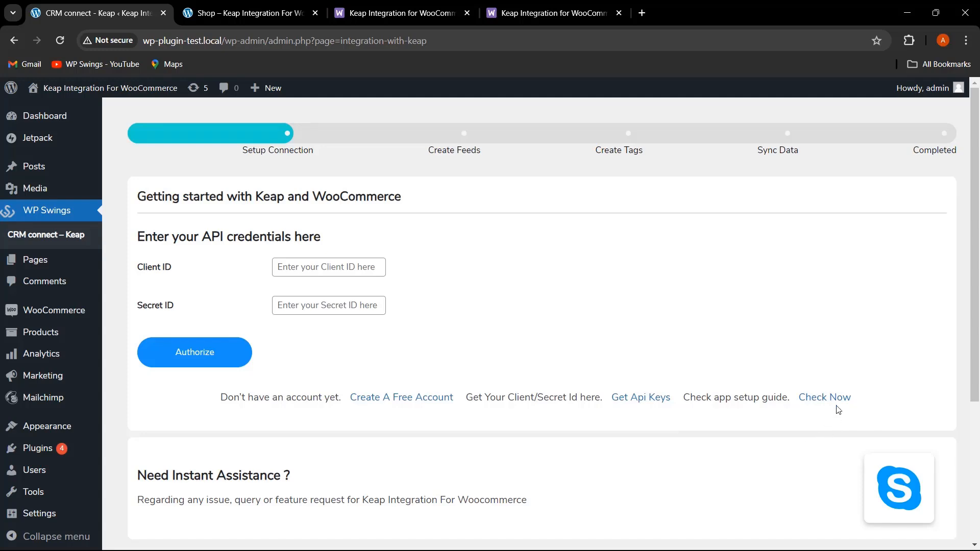
left_click(642, 397)
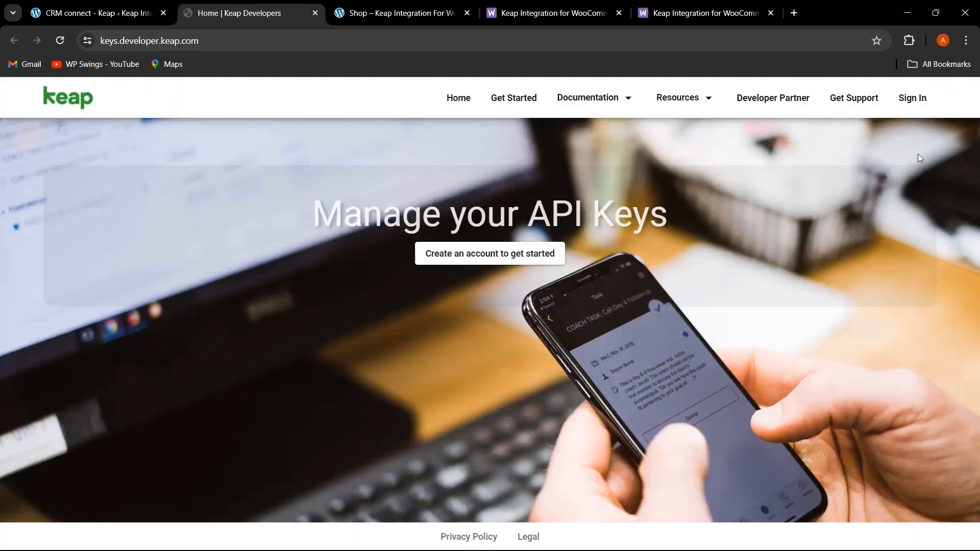
left_click(913, 99)
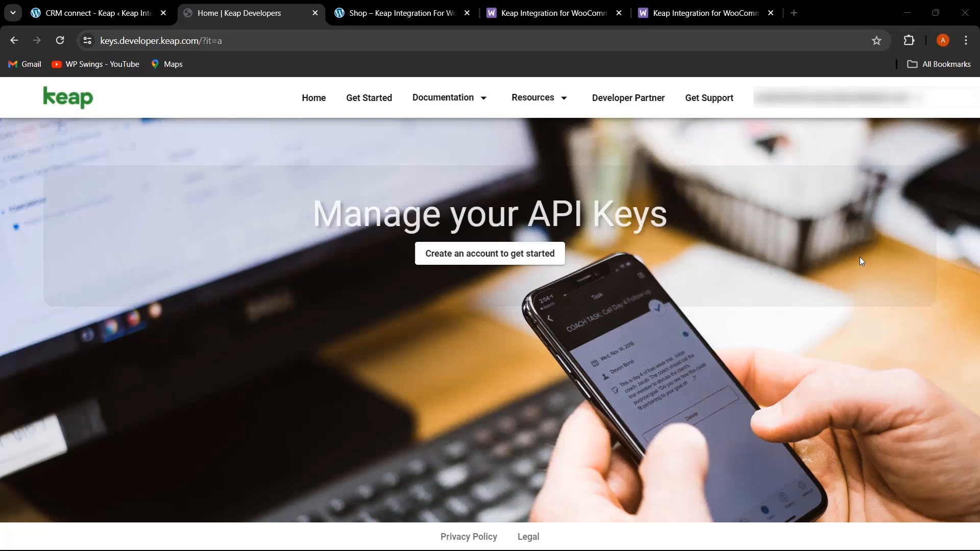
left_click(850, 106)
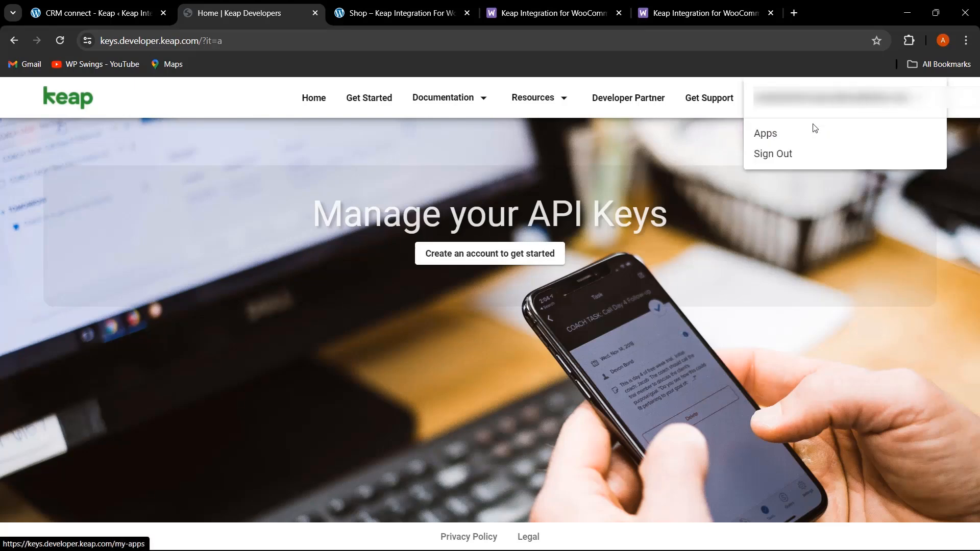
left_click(783, 134)
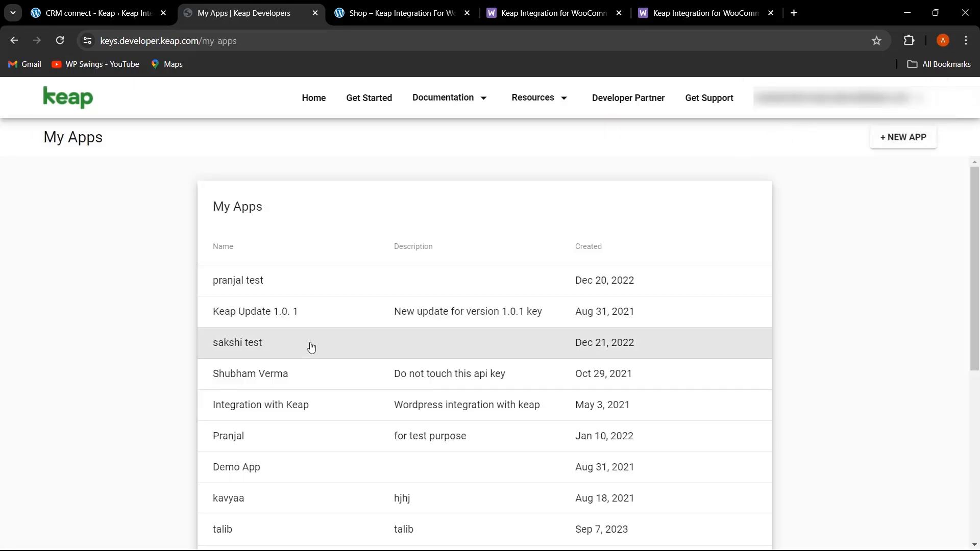
- Open the pranjal test app from the Apps list
scroll(415, 378, "down", 5)
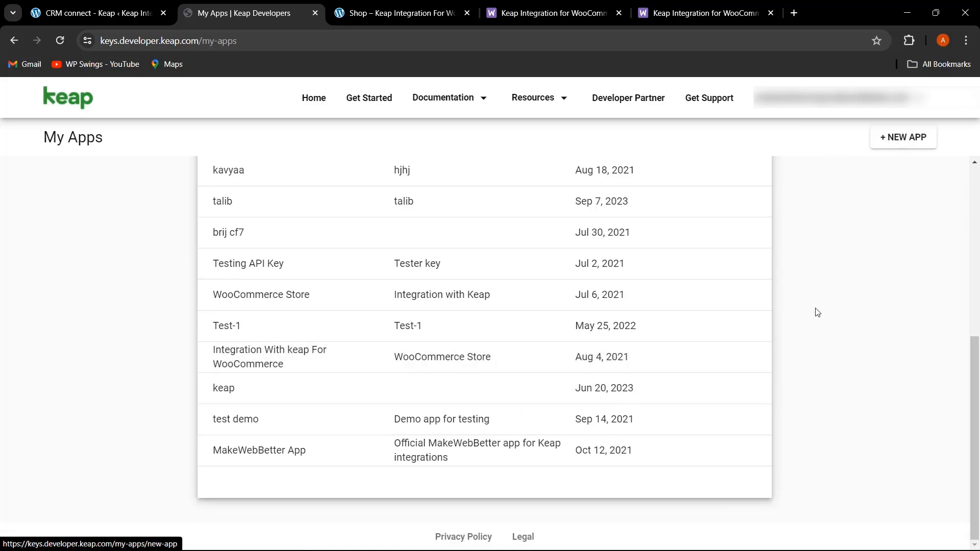
scroll(357, 291, "up", 5)
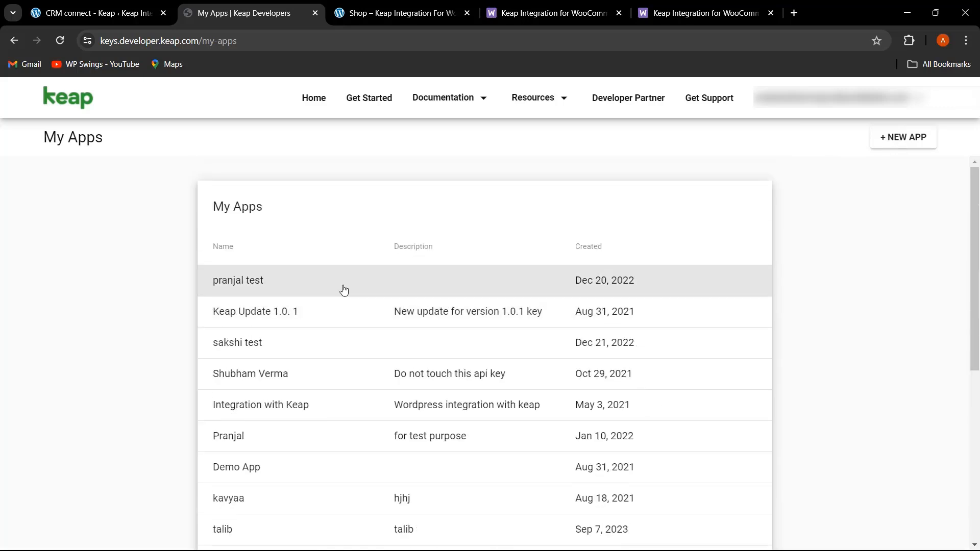
left_click(283, 291)
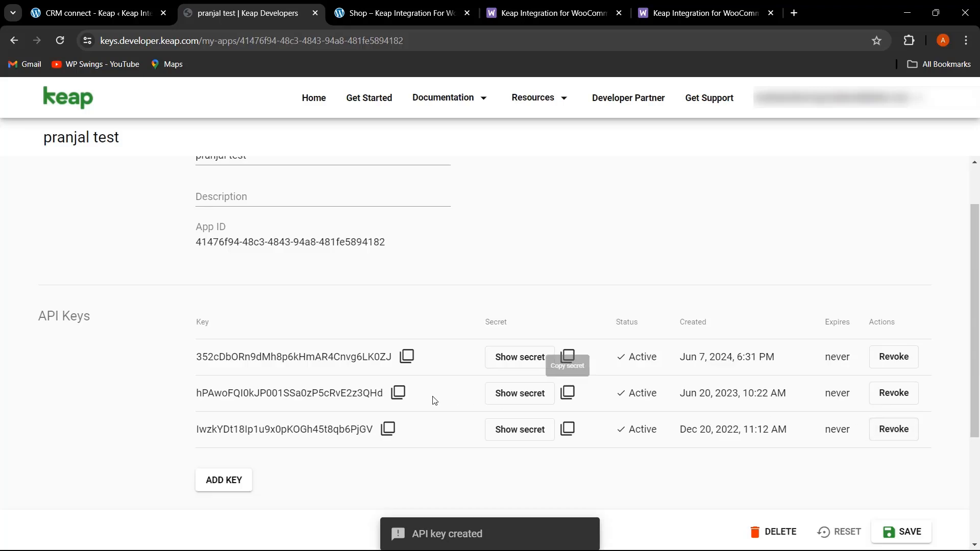
- Copy the newest API key and paste it into the Client ID field
left_click(407, 357)
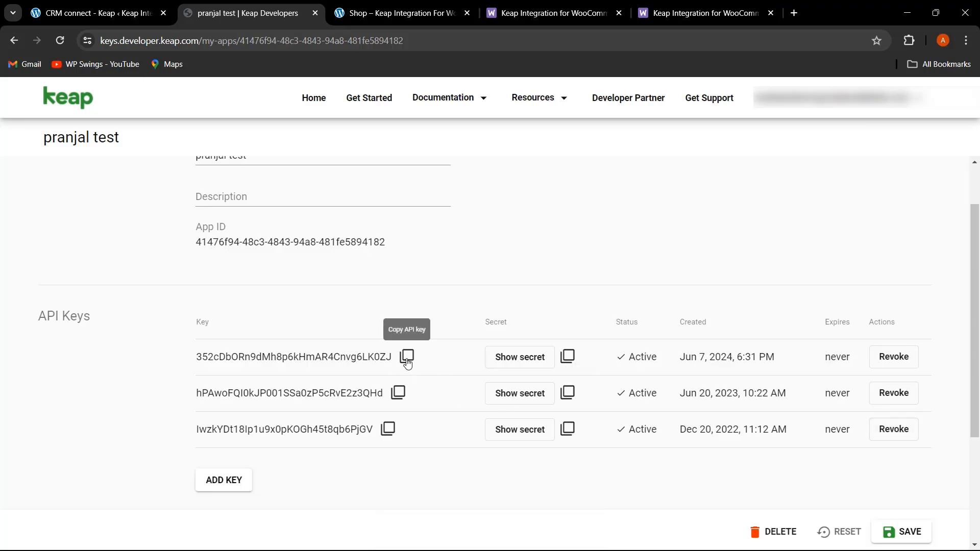
left_click(97, 13)
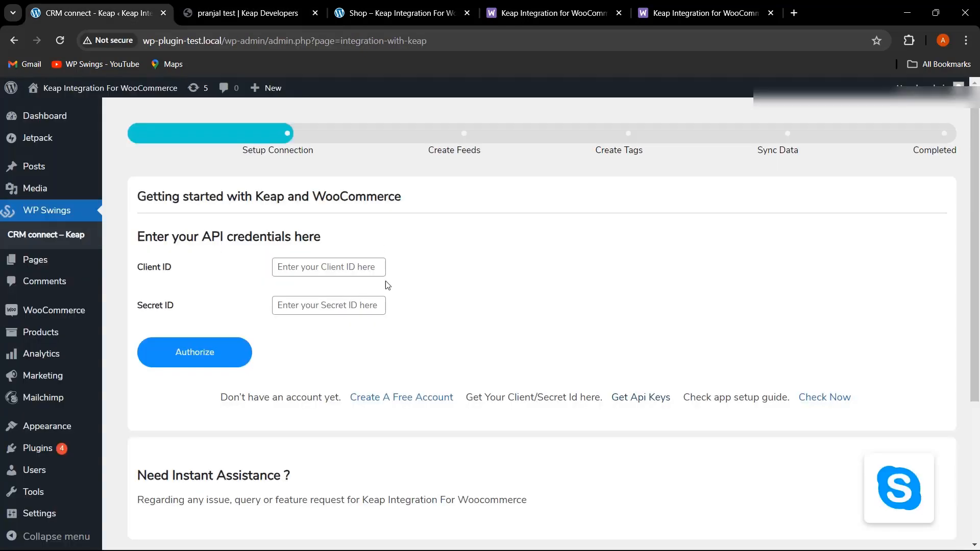
left_click(329, 267)
key("ctrl+v")
- Copy the matching API secret and paste it into the Secret ID field
left_click(245, 12)
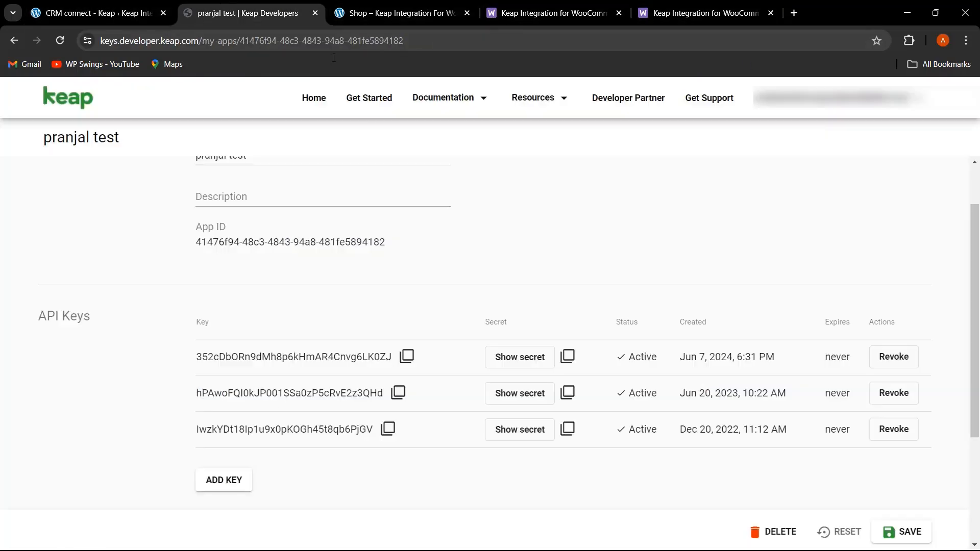
left_click(568, 356)
left_click(97, 13)
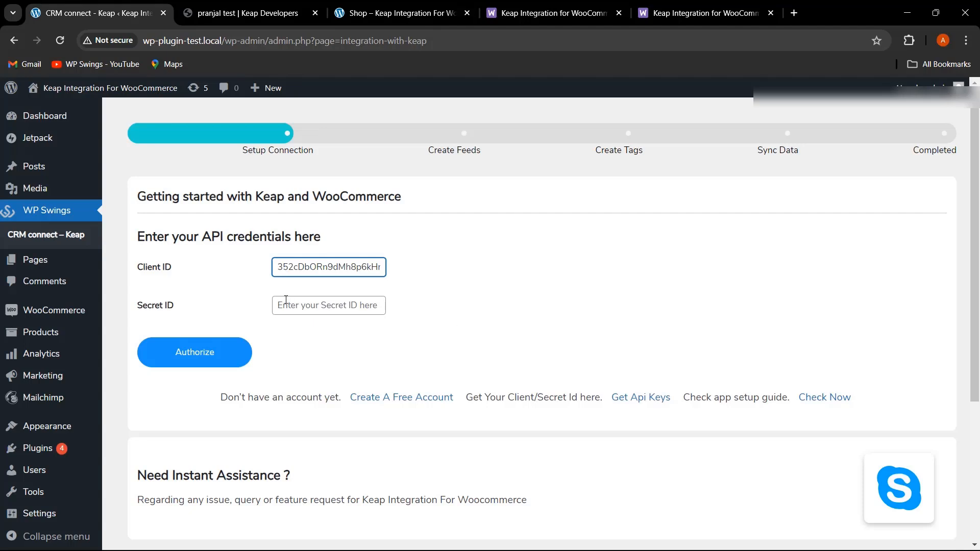
left_click(329, 305)
key("ctrl+v")
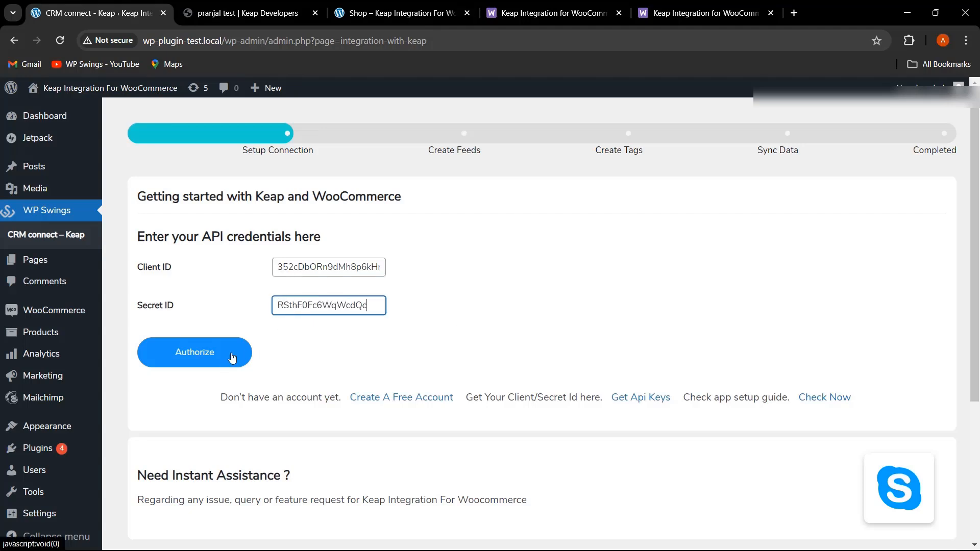
- Authorize the connection and allow the pranjal test app access to the Keap application
left_click(230, 358)
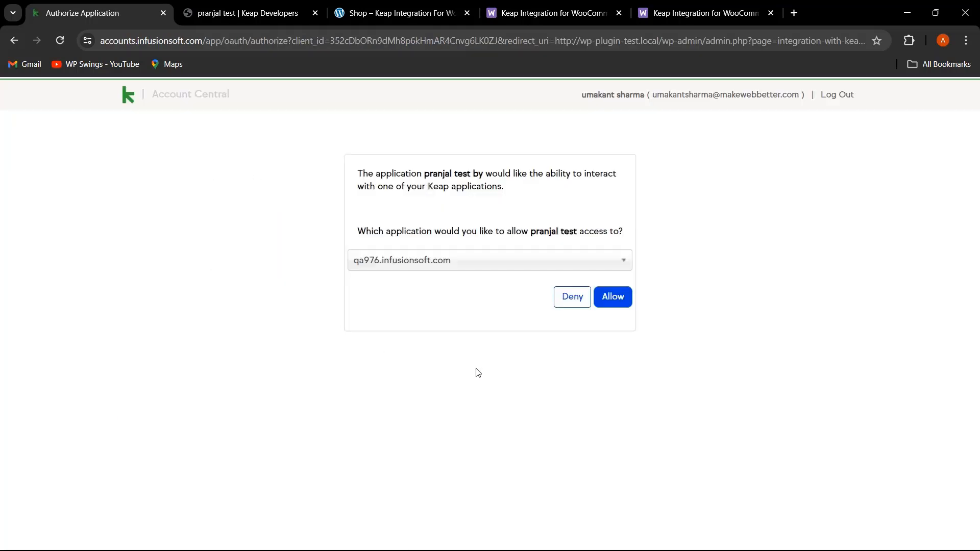
left_click(613, 297)
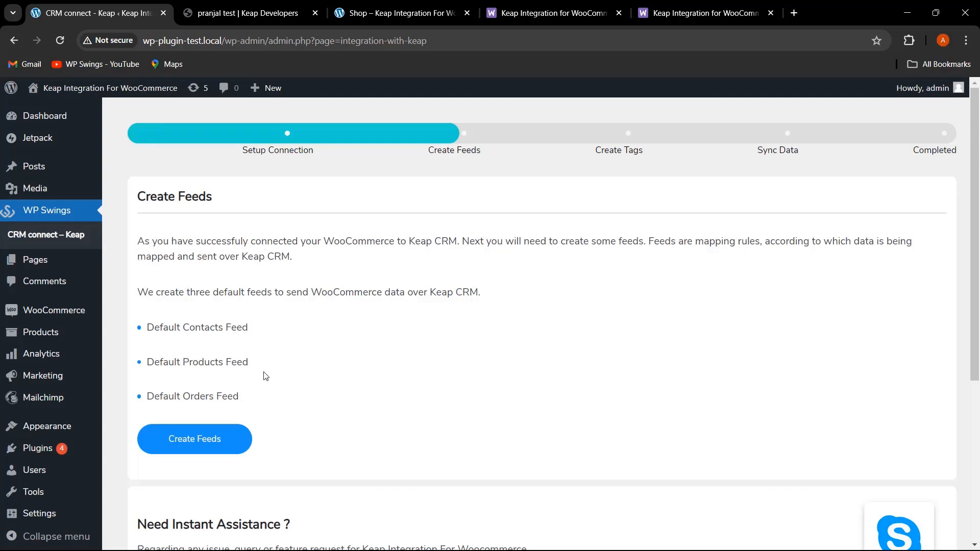
- Create the default contacts, products and orders feeds and move to the next setup step
left_click(227, 448)
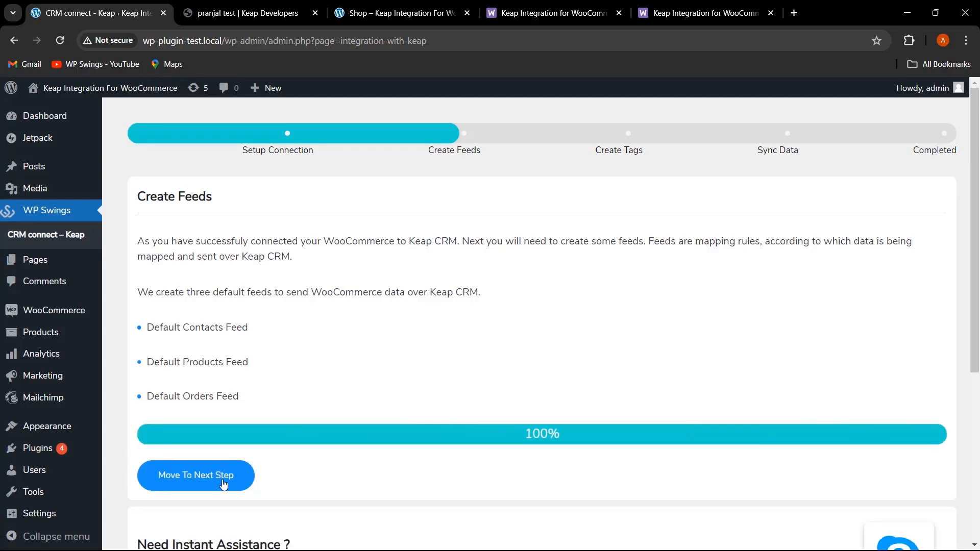
left_click(223, 479)
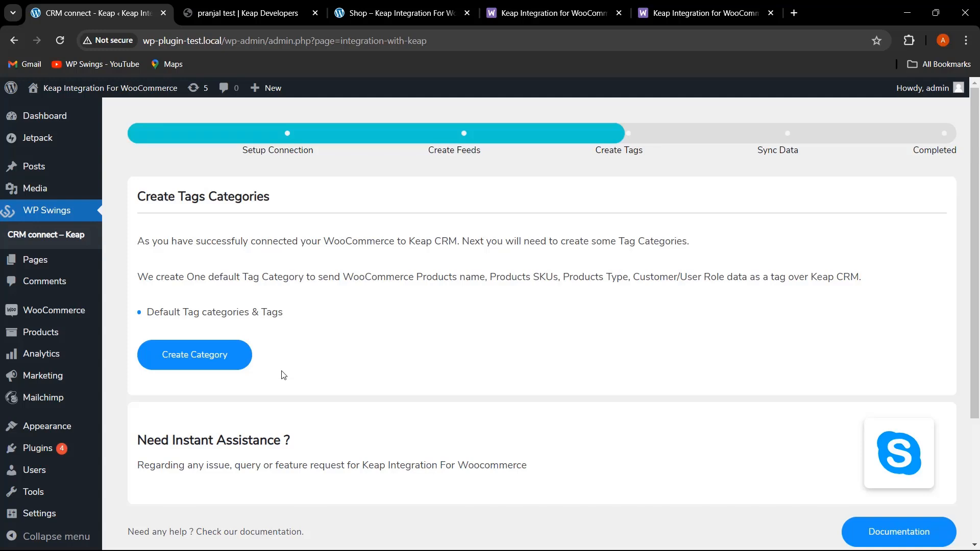
- Create the default tag category and move to the next setup step
left_click(224, 363)
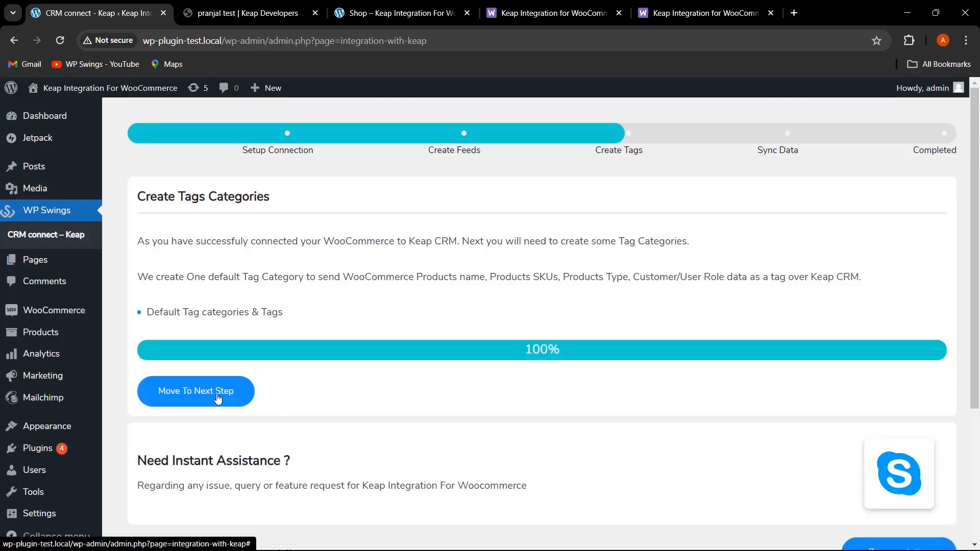
left_click(218, 398)
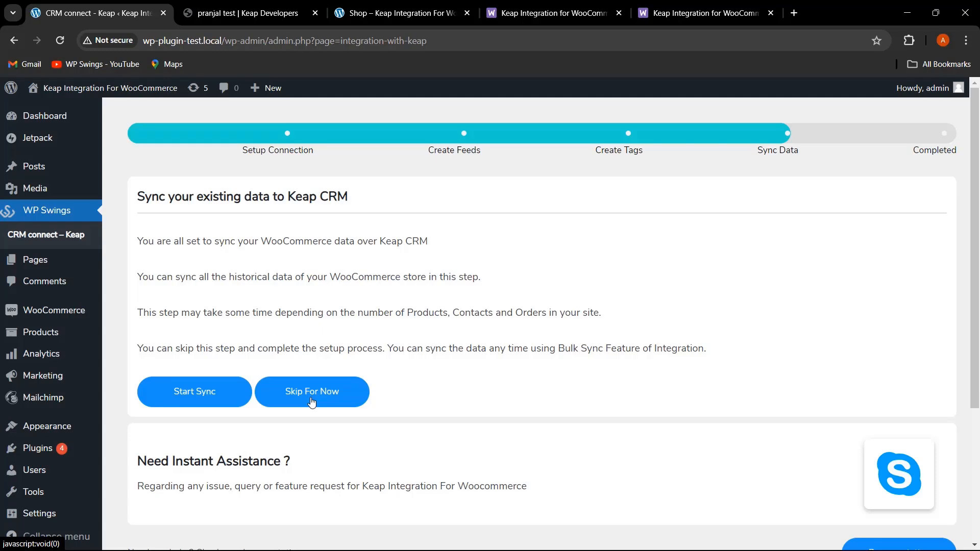
- Start syncing the existing WooCommerce data to Keap CRM
left_click(213, 394)
scroll(213, 396, "down", 5)
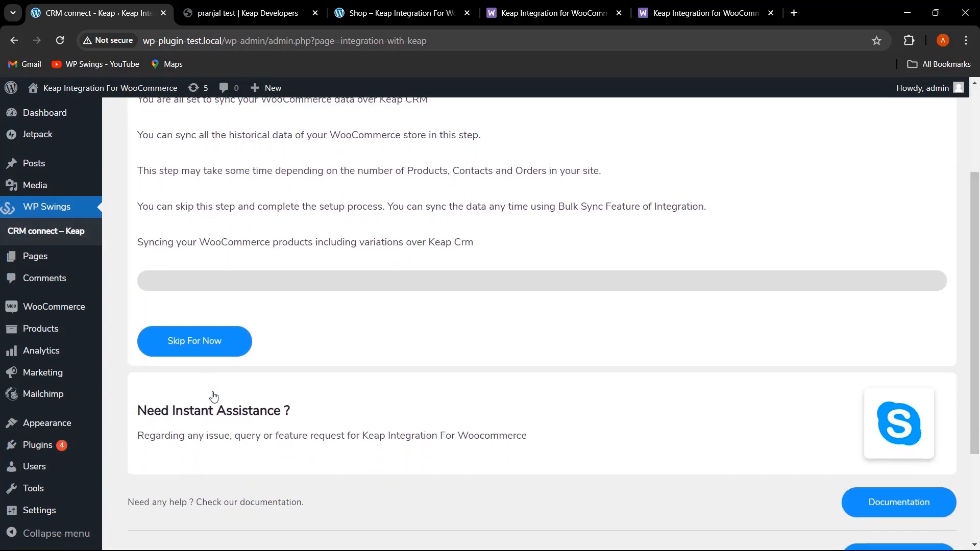
scroll(214, 397, "down", 1)
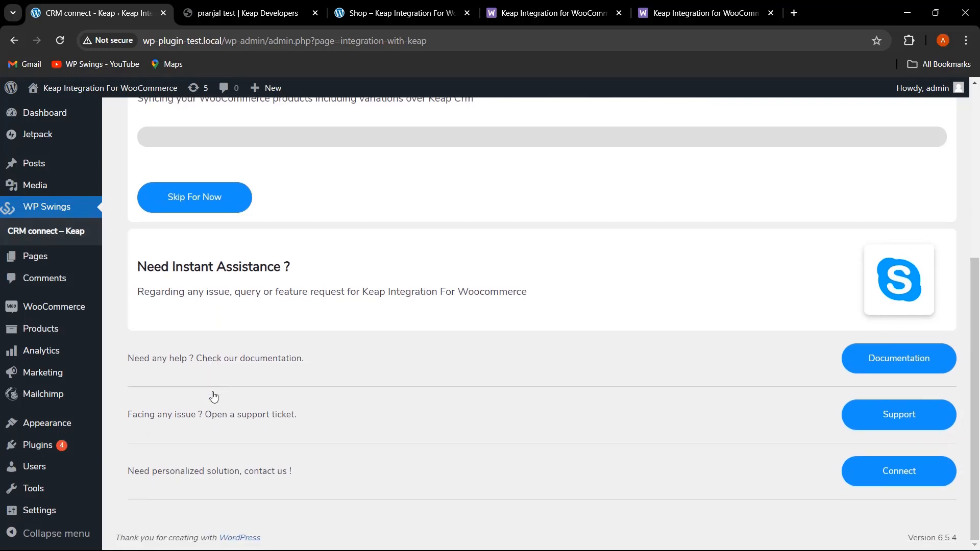
scroll(255, 316, "up", 3)
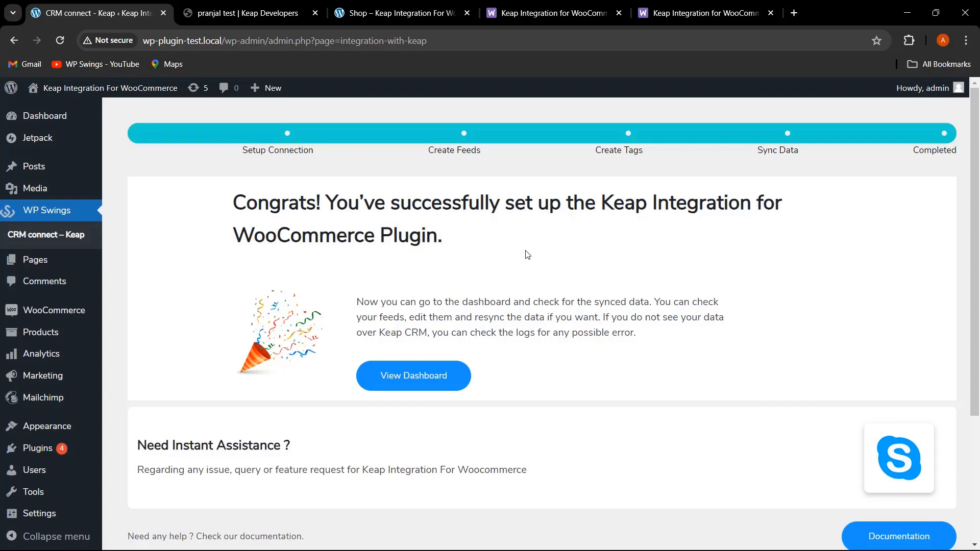
- Open the plugin dashboard and expand the Keap connection status panel
left_click(432, 388)
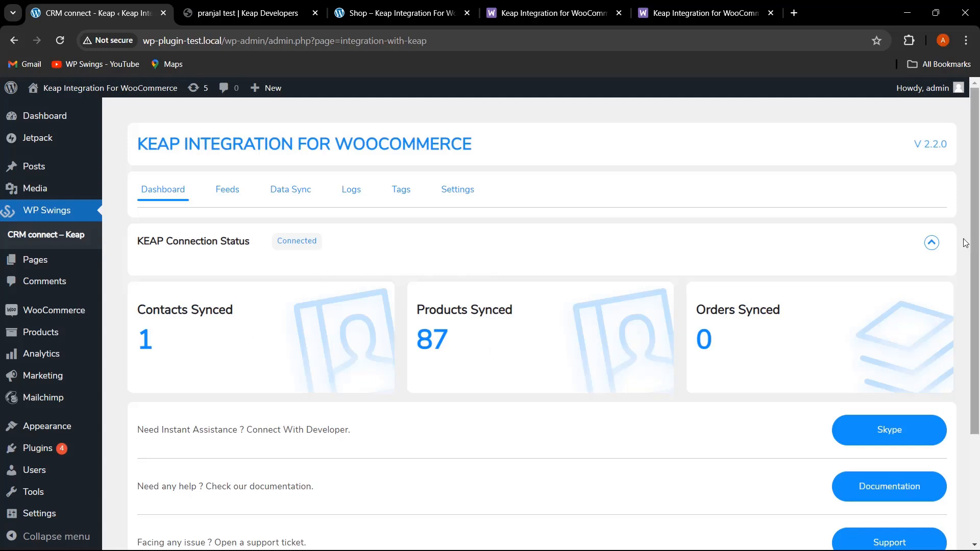
left_click(932, 243)
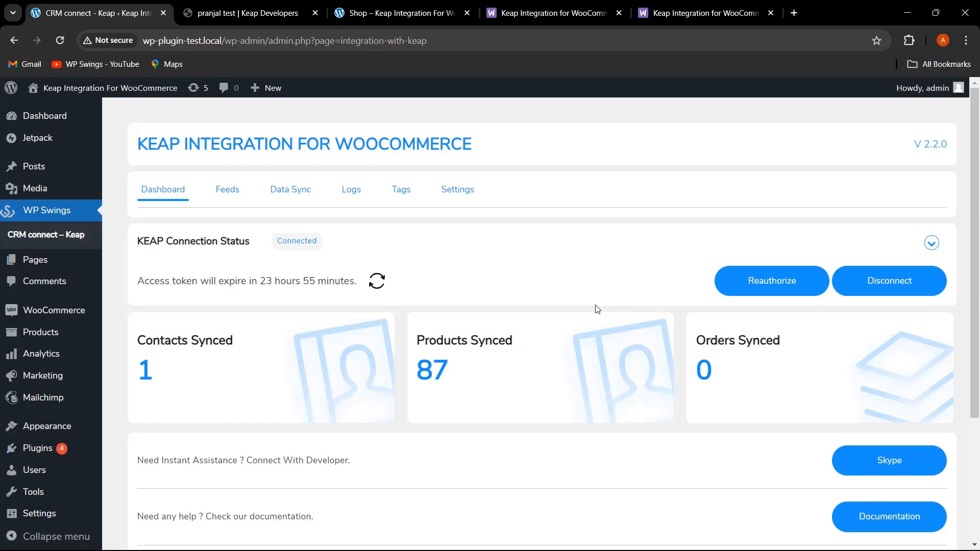
- Browse the plugin's Tags, Data Sync and Logs sections
left_click(401, 190)
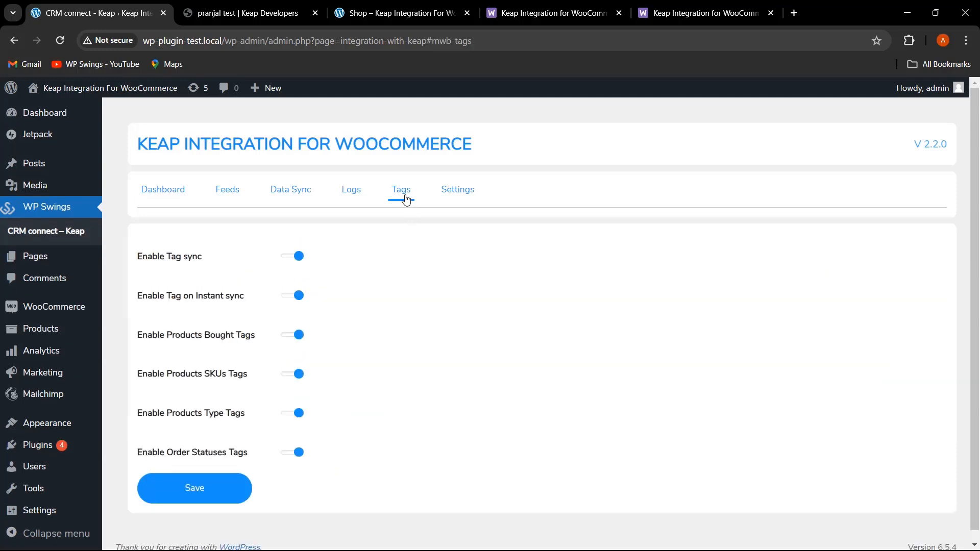
left_click(299, 197)
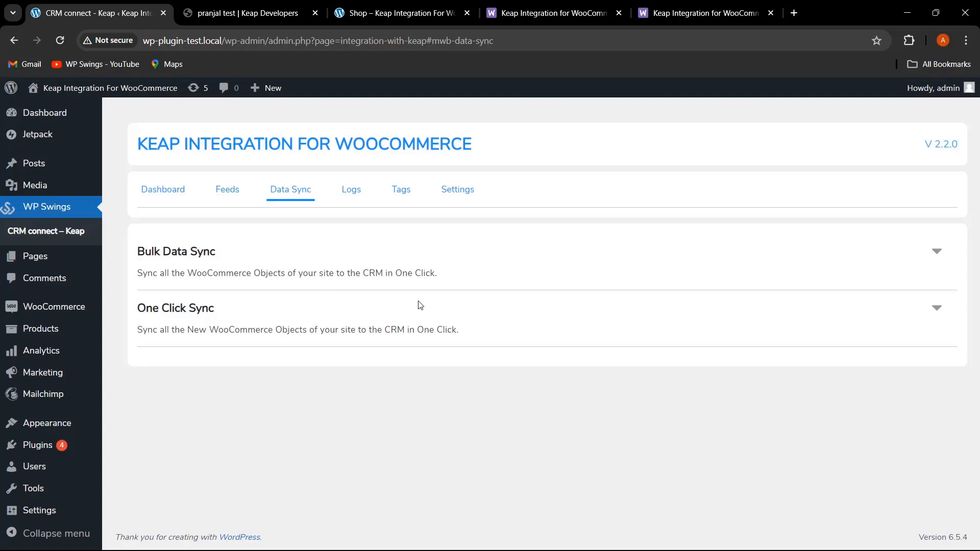
left_click(456, 191)
left_click_drag(230, 311, 132, 305)
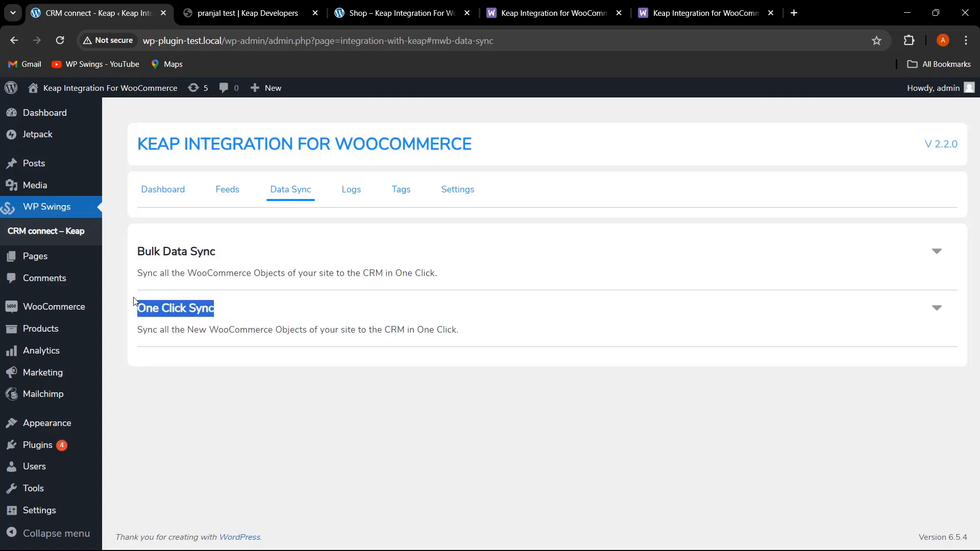
left_click(330, 331)
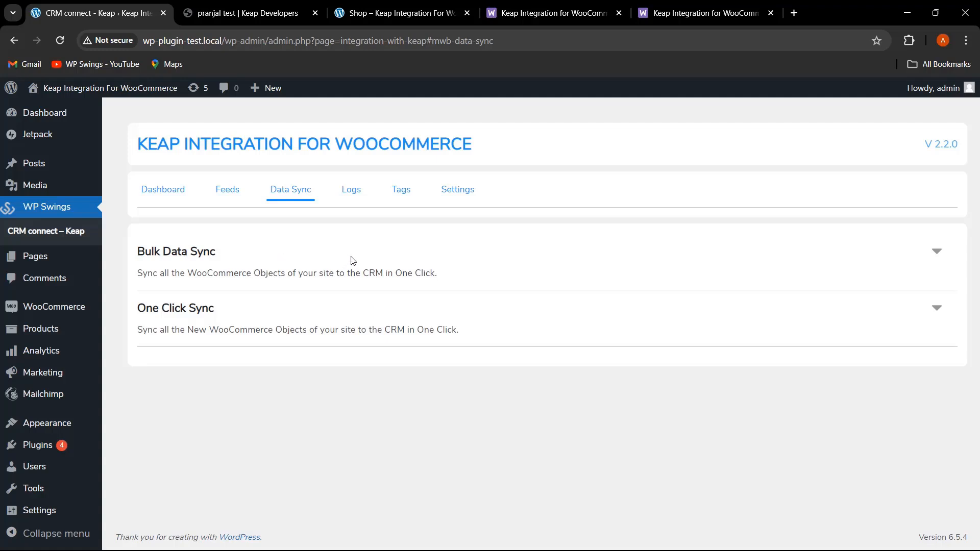
left_click(352, 191)
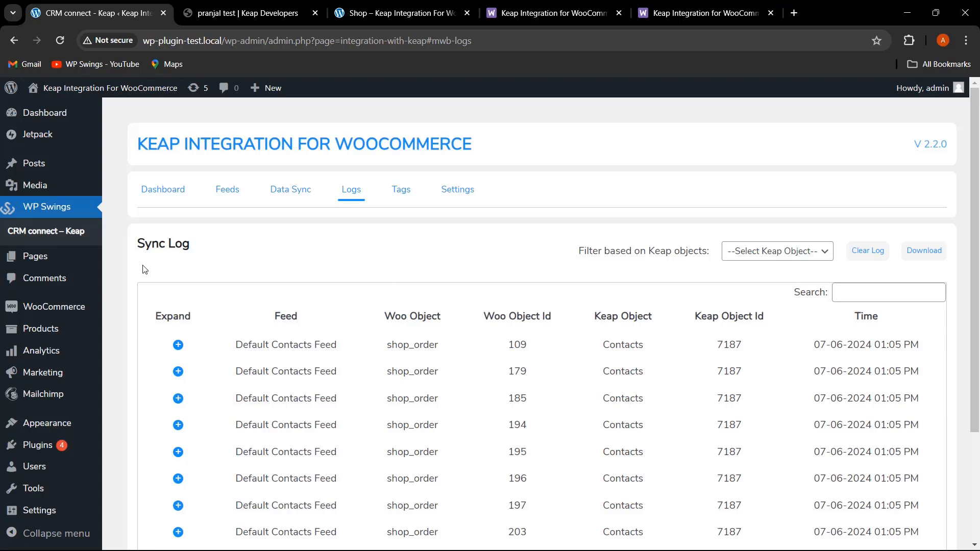
- Filter the sync log by the Contacts Keap object and highlight the Woo Object Id and Keap Object Id columns
left_click(749, 255)
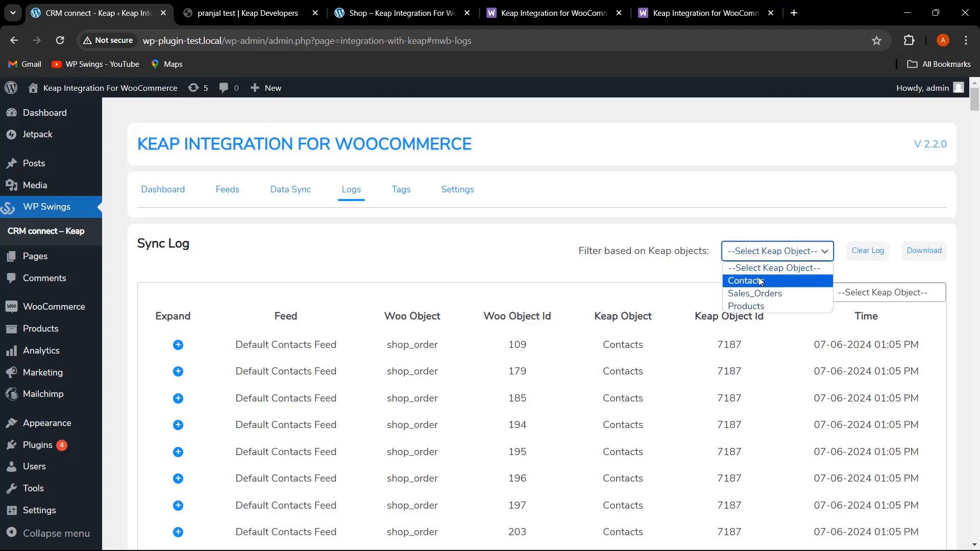
left_click(759, 280)
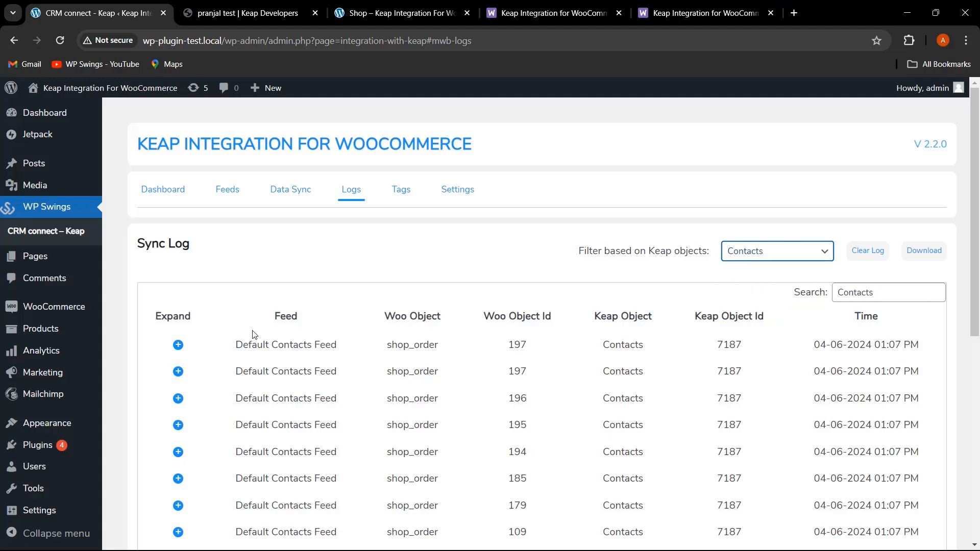
left_click(446, 317)
left_click_drag(567, 323, 483, 326)
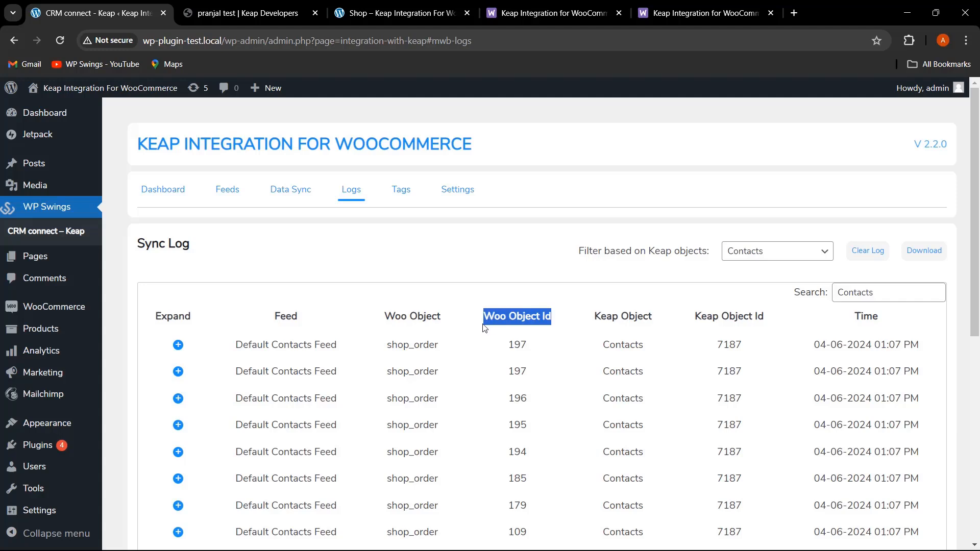
left_click_drag(593, 313, 793, 312)
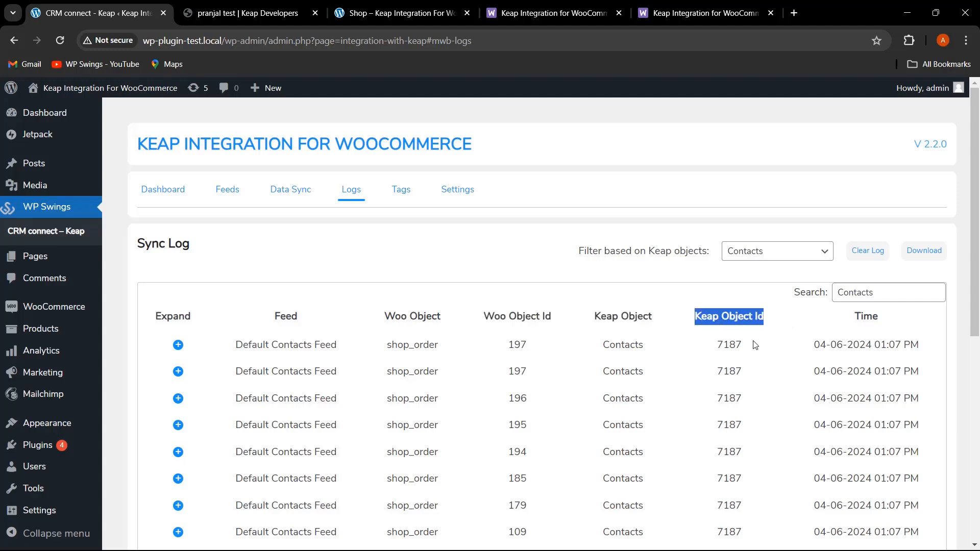
left_click_drag(755, 345, 720, 347)
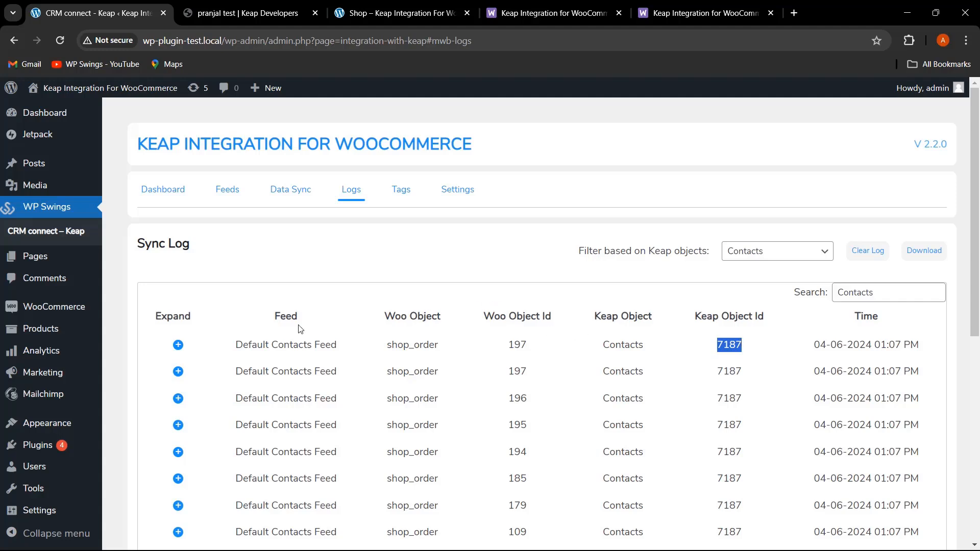
- Inspect the first Contacts log entry's request and response details, then review the Keap object filter options
left_click(179, 346)
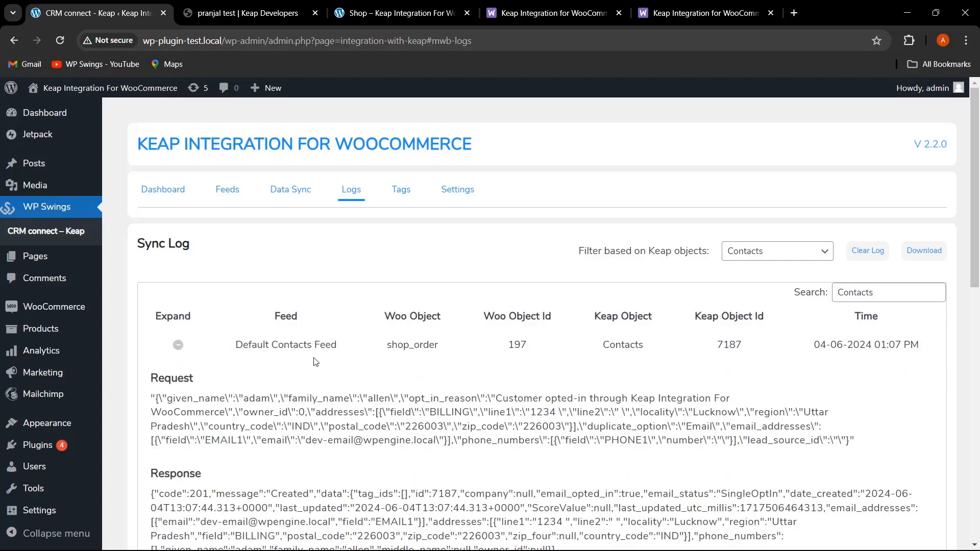
scroll(314, 357, "down", 2)
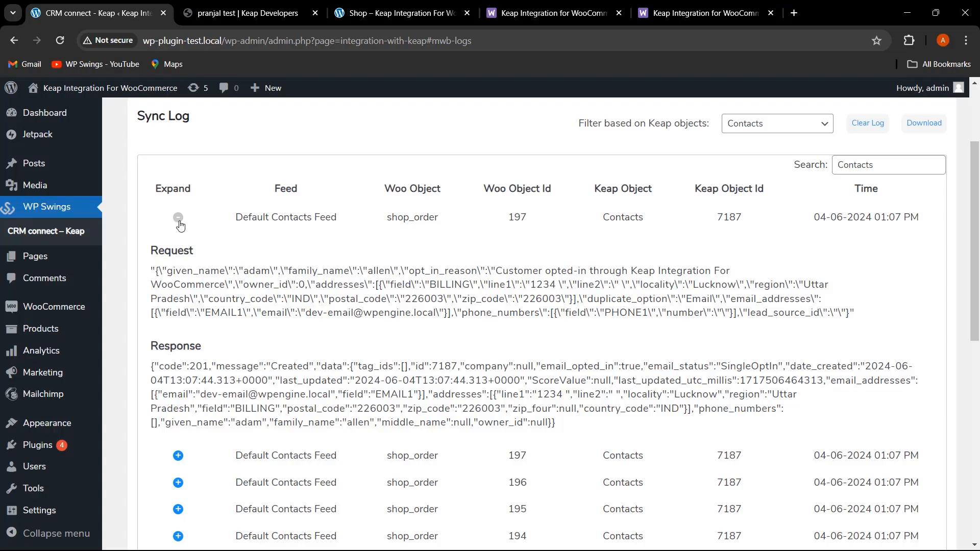
left_click(178, 218)
scroll(731, 382, "up", 1)
scroll(731, 382, "up", 1)
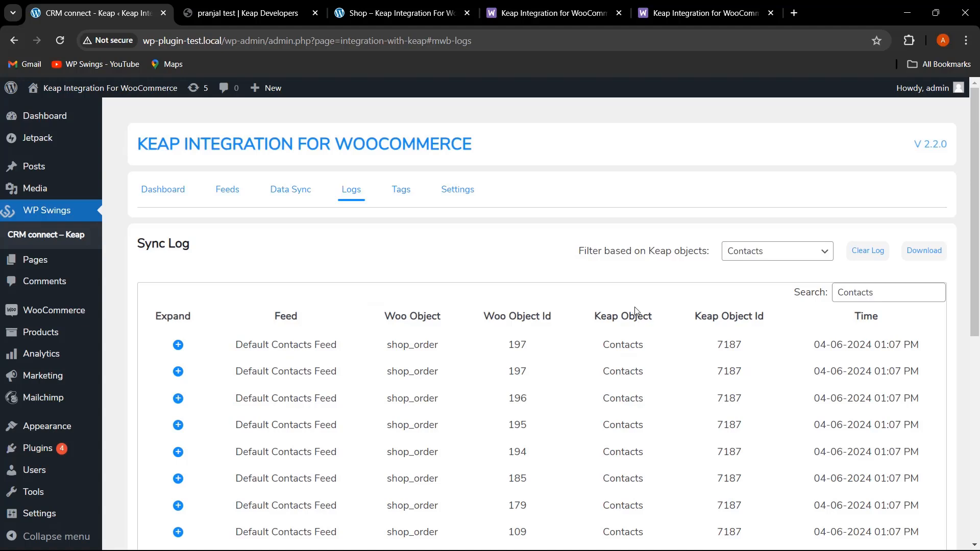
left_click(771, 256)
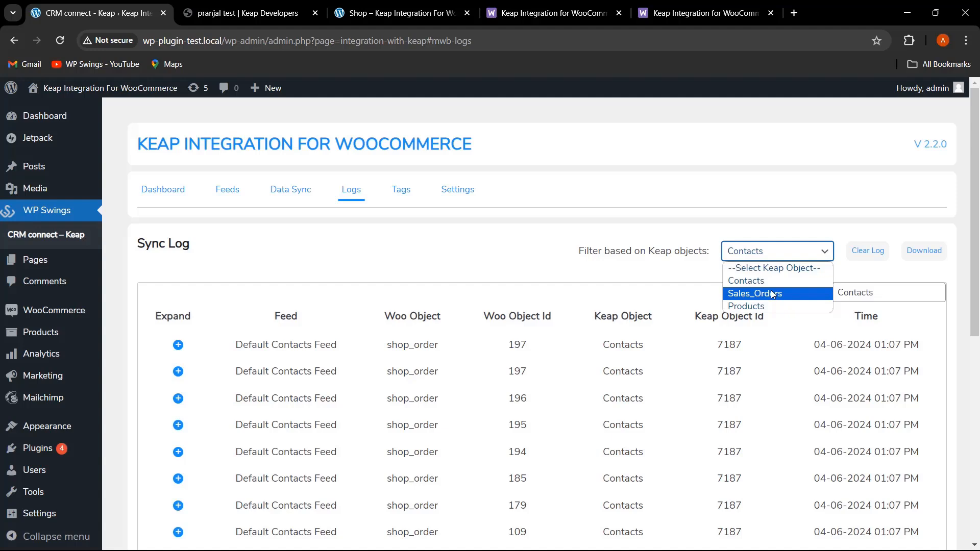
left_click(641, 279)
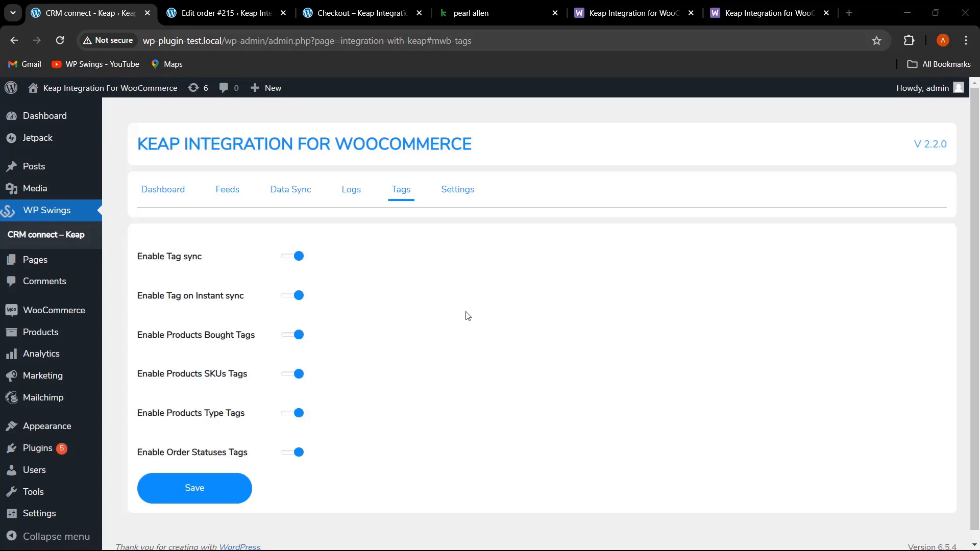
- Check the tags on the synced contact's record in Keap, switching between the Keap and plugin tabs
left_click(504, 16)
scroll(393, 295, "up", 9)
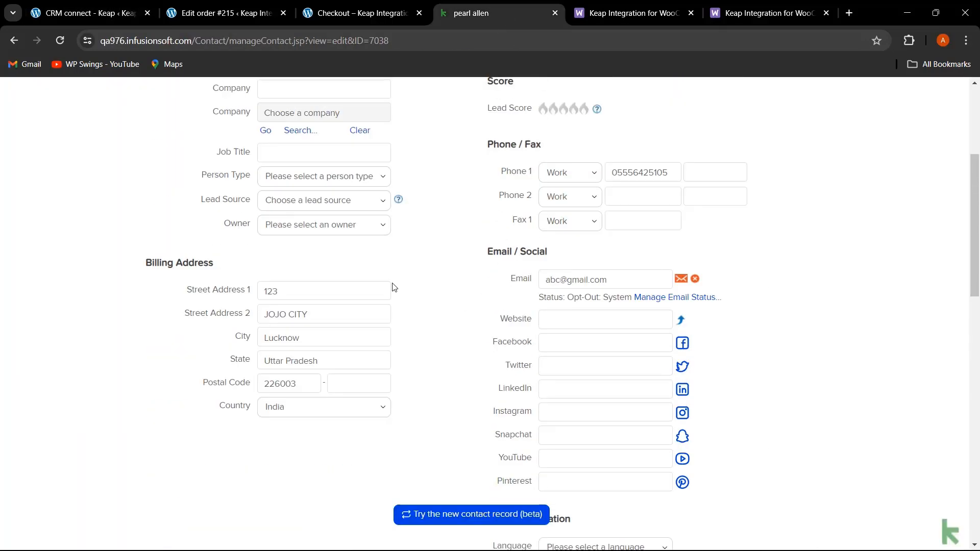
scroll(367, 242, "up", 3)
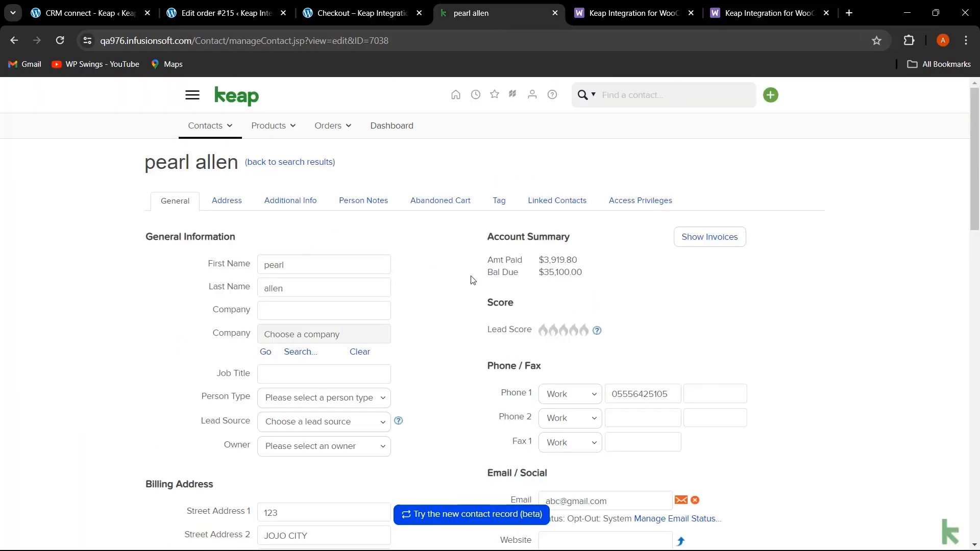
scroll(664, 323, "down", 9)
scroll(747, 340, "down", 1)
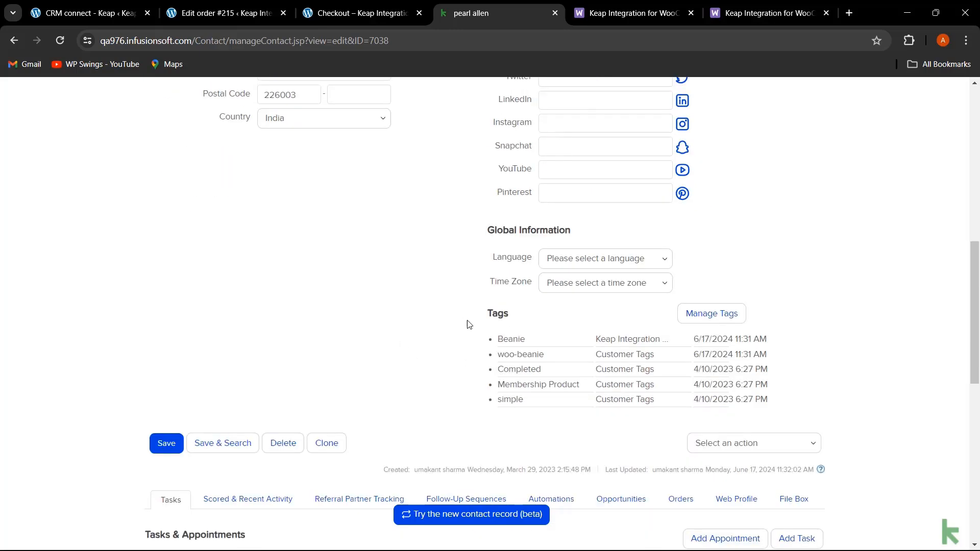
left_click_drag(522, 313, 461, 315)
left_click(418, 338)
left_click(96, 15)
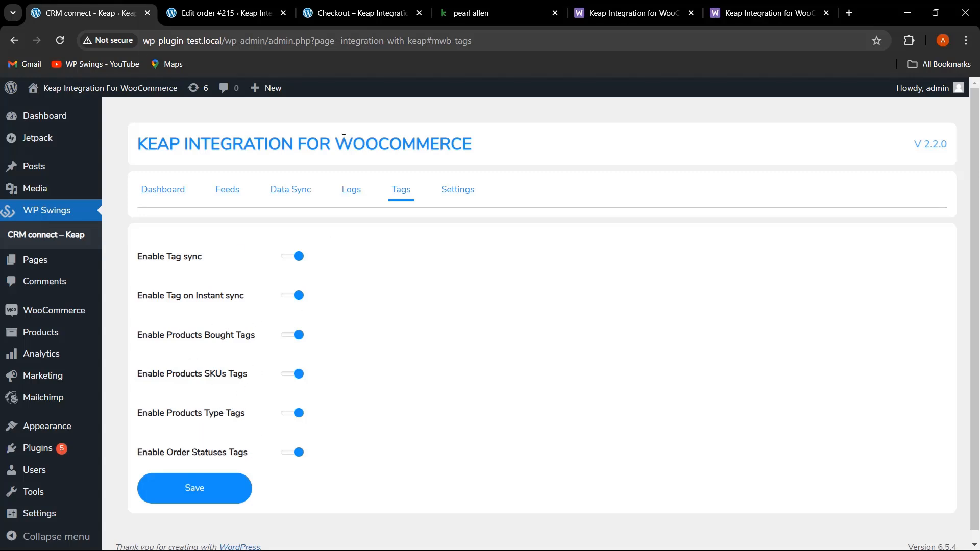
left_click(480, 11)
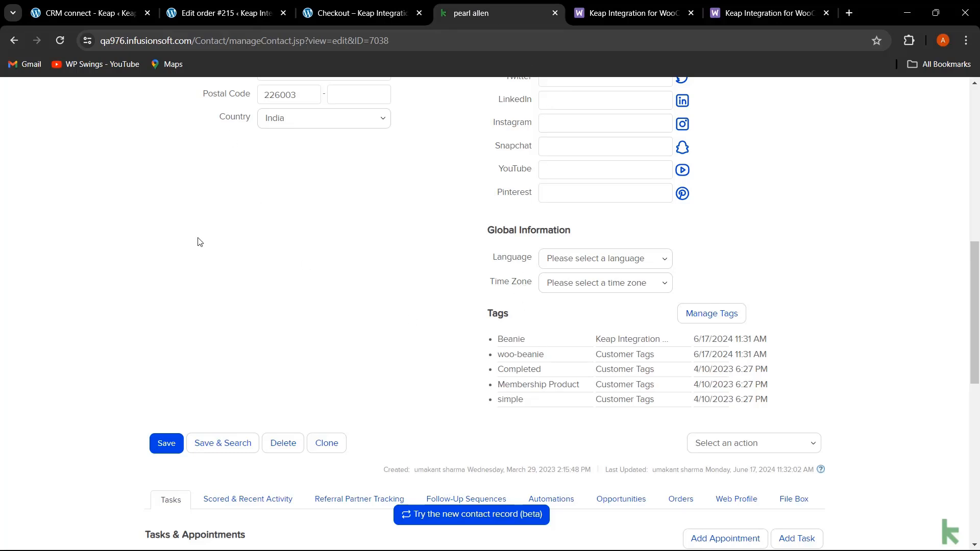
key("ctrl+1")
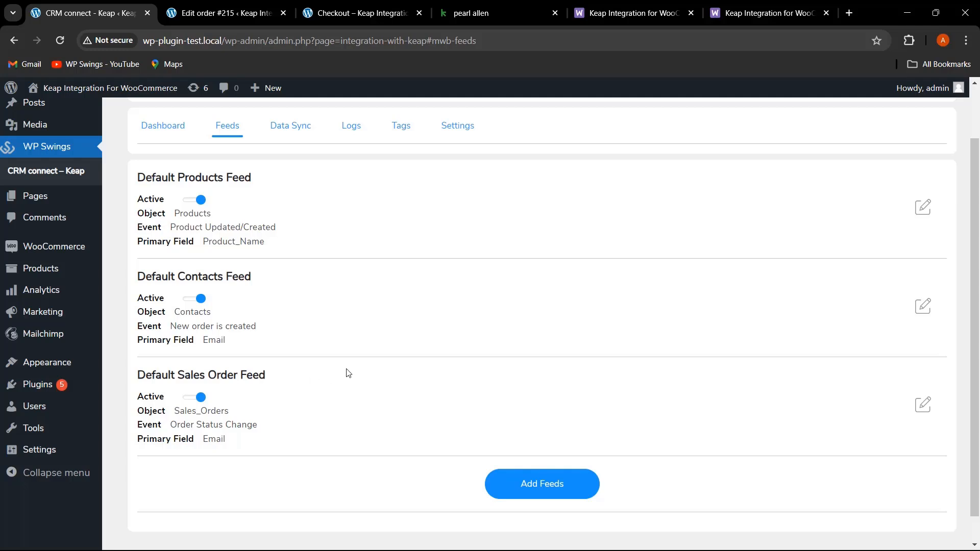
- Open the Default Products Feed for editing and review its mapped product fields
left_click(923, 207)
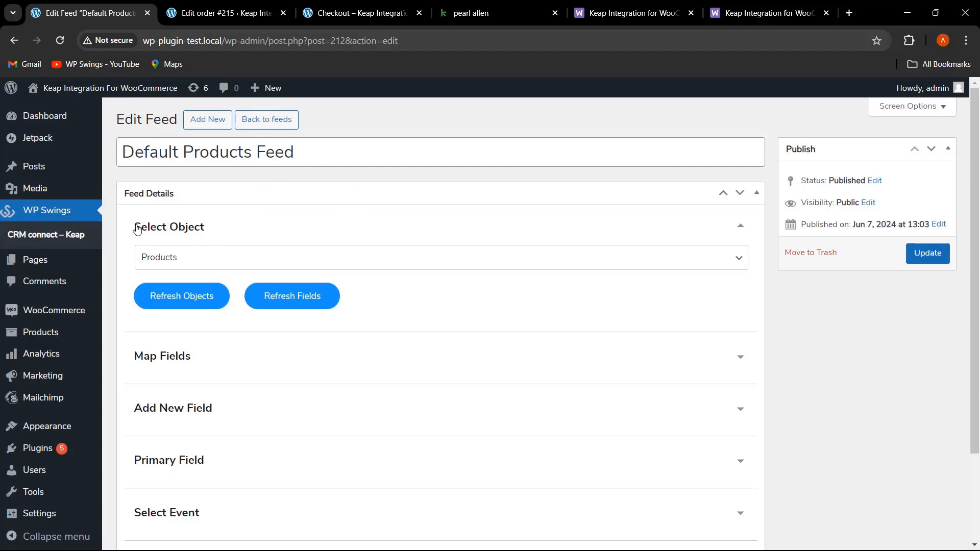
left_click(220, 259)
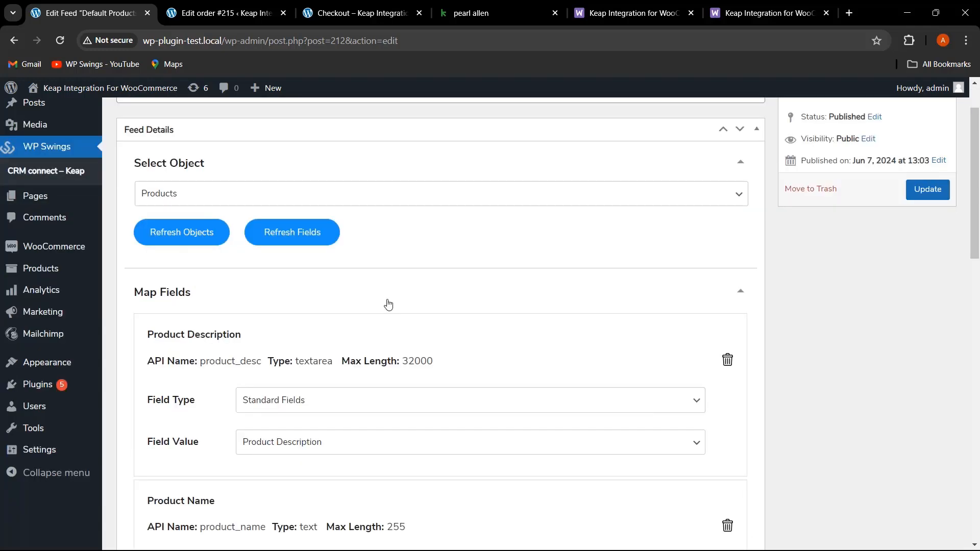
scroll(383, 311, "down", 1)
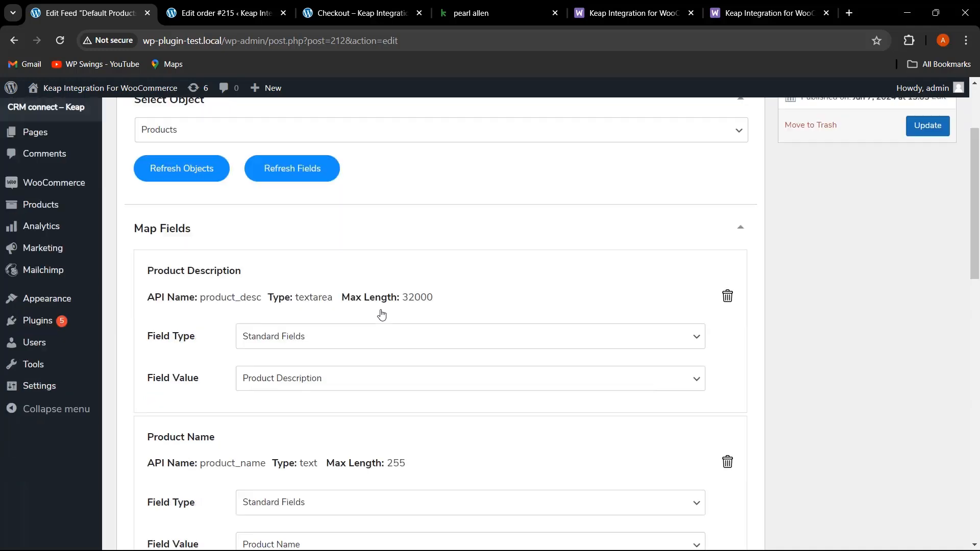
scroll(382, 314, "up", 2)
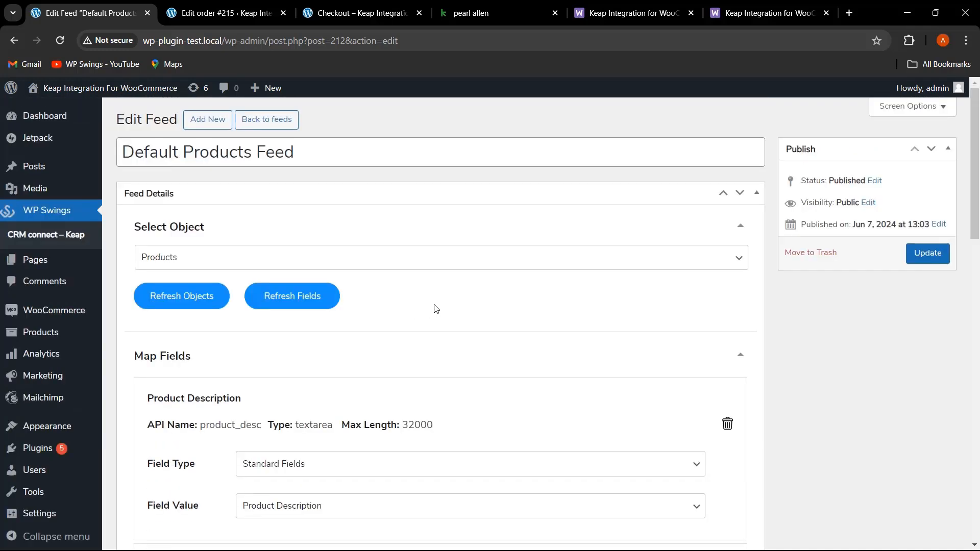
scroll(436, 309, "down", 1)
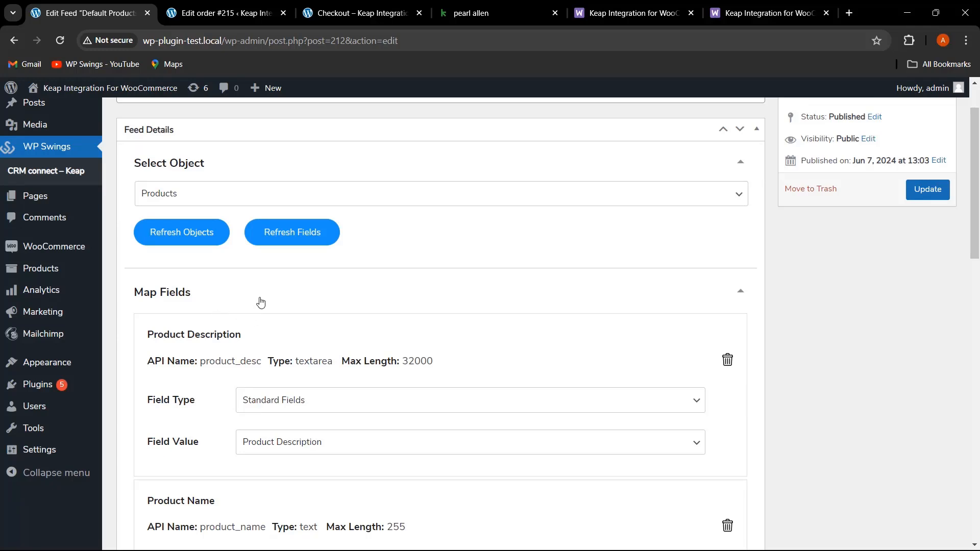
scroll(276, 308, "down", 2)
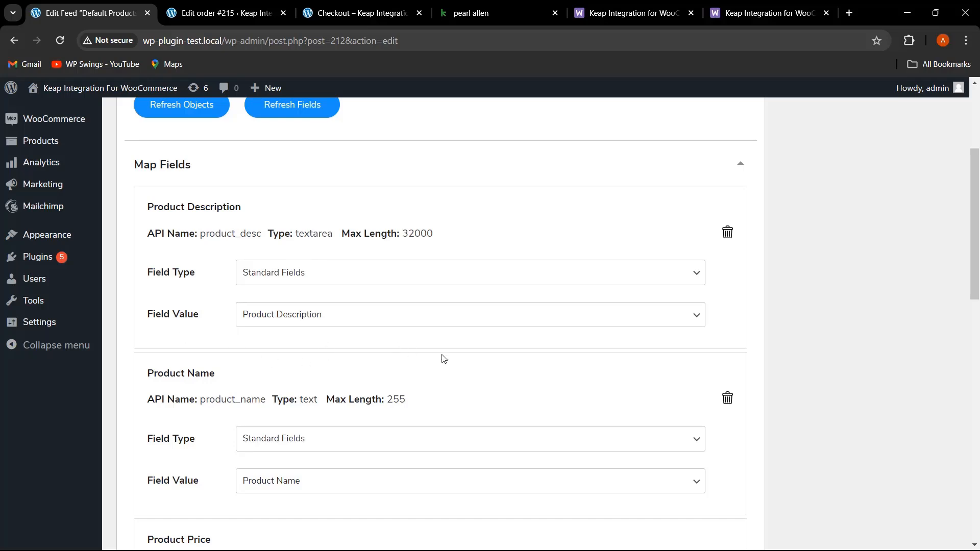
scroll(444, 357, "down", 1)
scroll(233, 326, "down", 1)
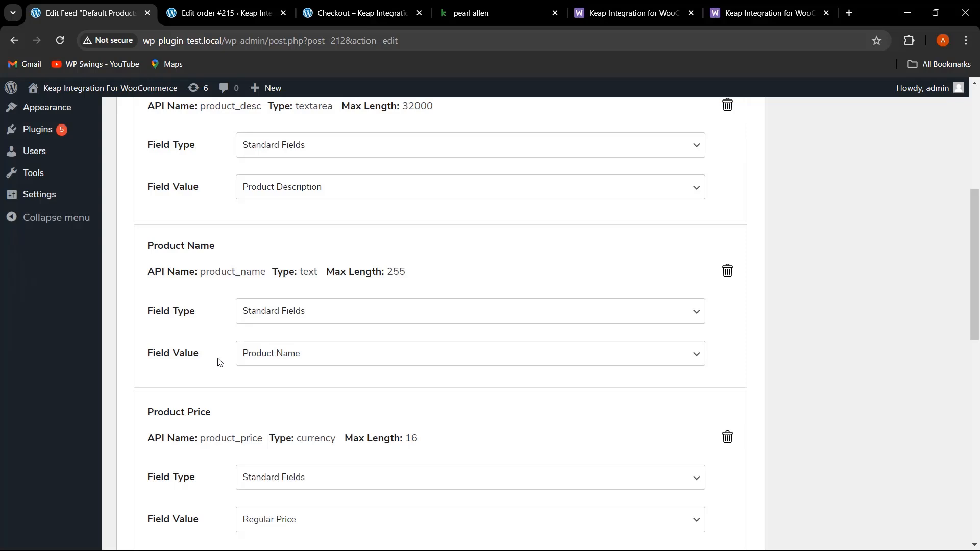
scroll(316, 389, "down", 2)
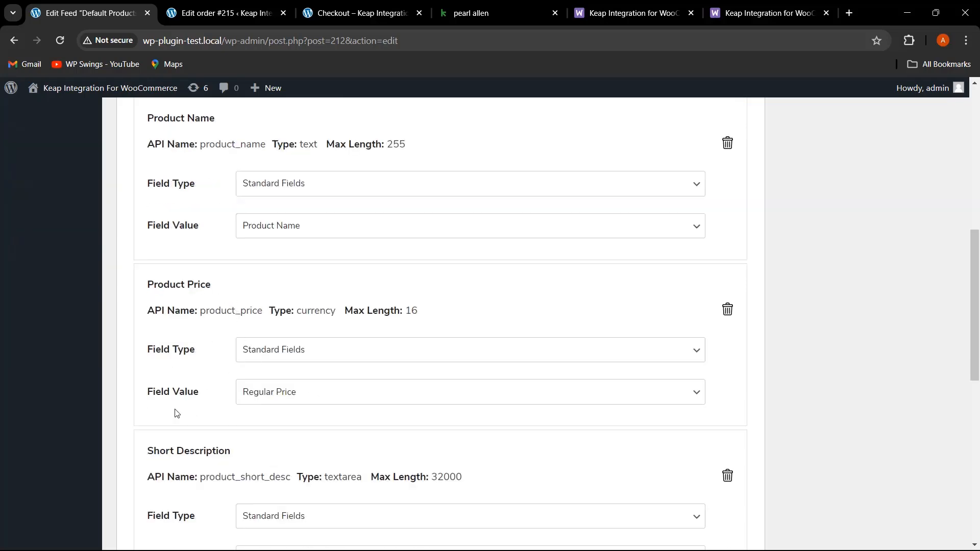
scroll(309, 410, "down", 2)
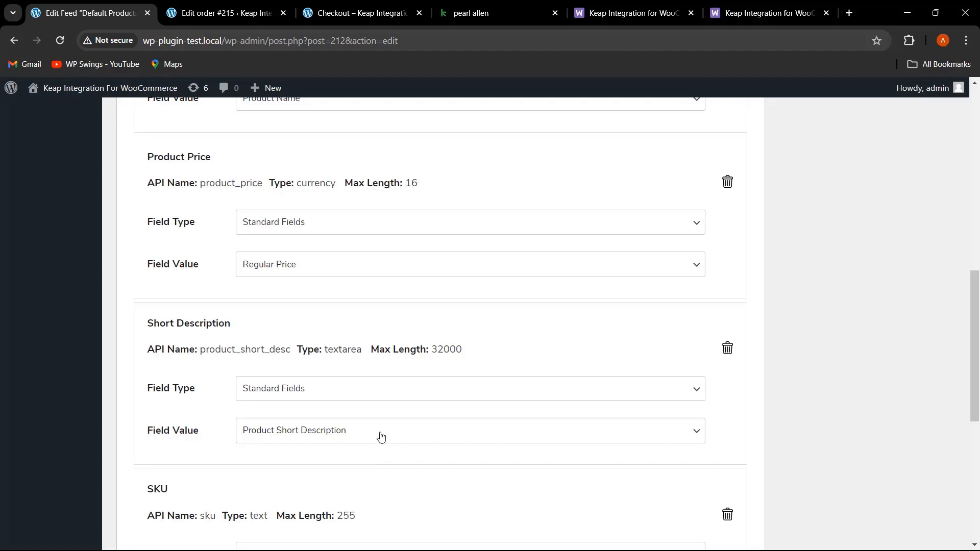
scroll(378, 435, "up", 2)
scroll(436, 414, "down", 2)
scroll(456, 413, "down", 4)
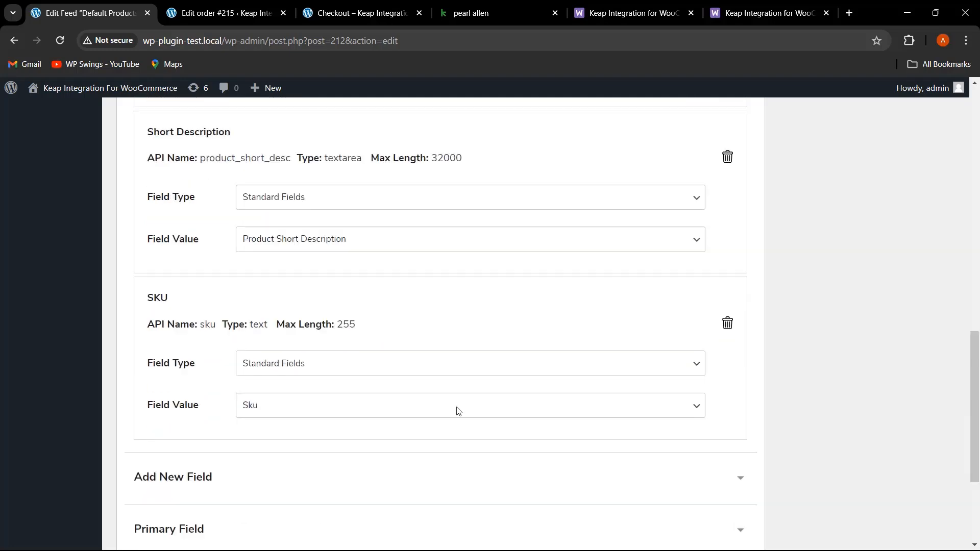
scroll(458, 411, "up", 3)
scroll(358, 428, "down", 1)
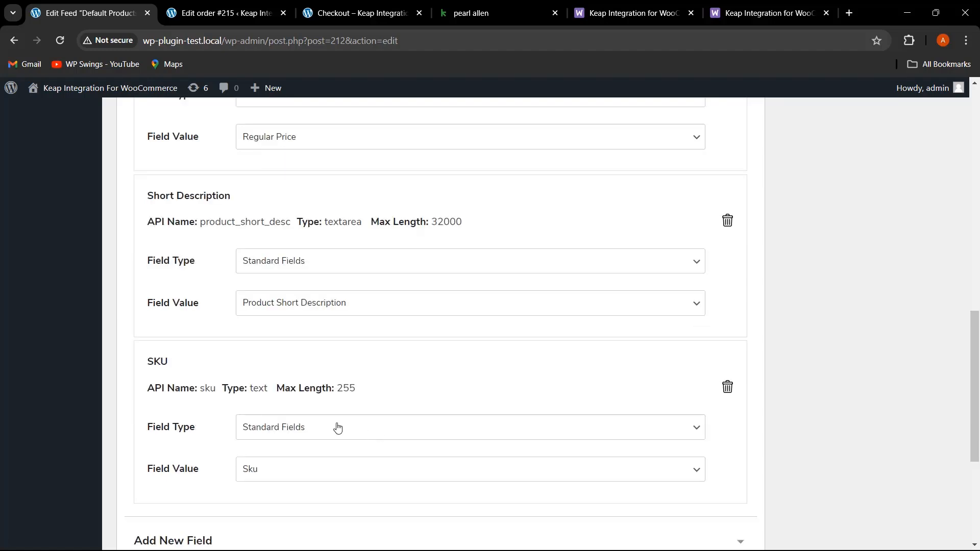
scroll(219, 377, "down", 2)
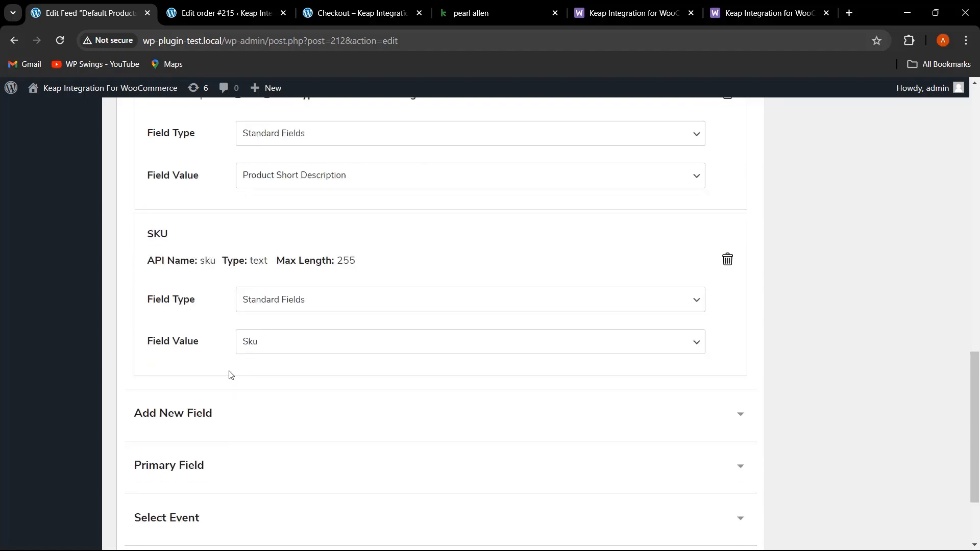
- Review the feed's Add New Field choices, primary field and selected event sections
left_click(734, 415)
scroll(446, 433, "down", 2)
left_click(446, 337)
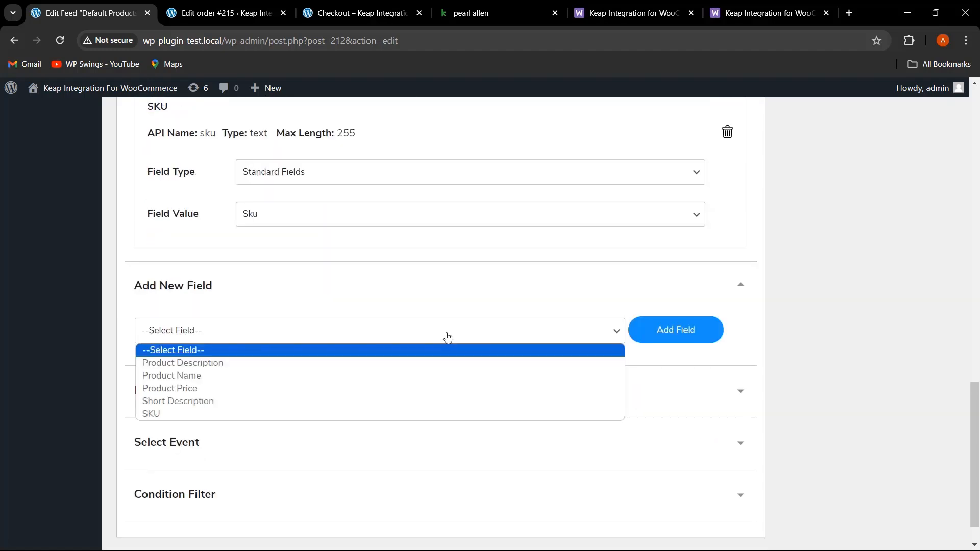
left_click(784, 347)
left_click(656, 406)
scroll(834, 423, "down", 1)
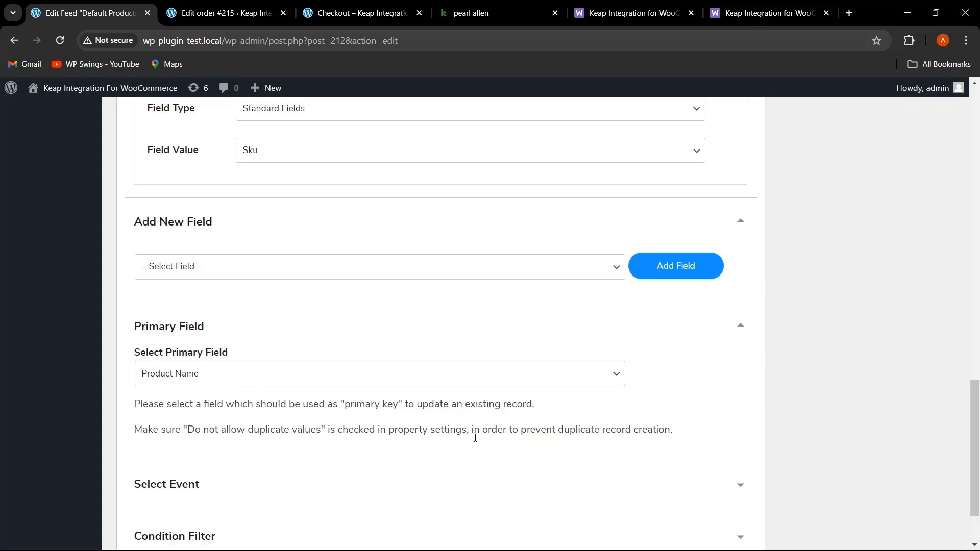
scroll(475, 430, "down", 2)
left_click(671, 404)
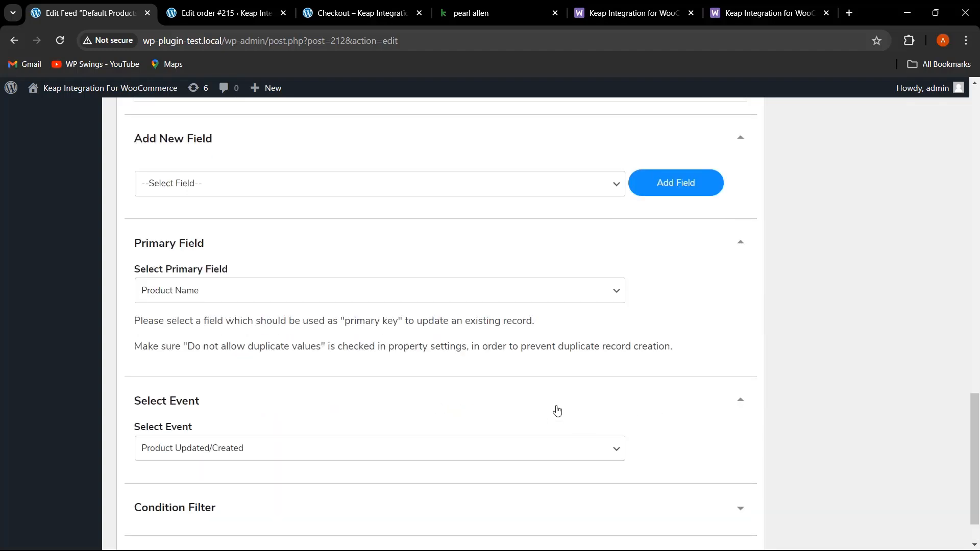
scroll(587, 403, "down", 1)
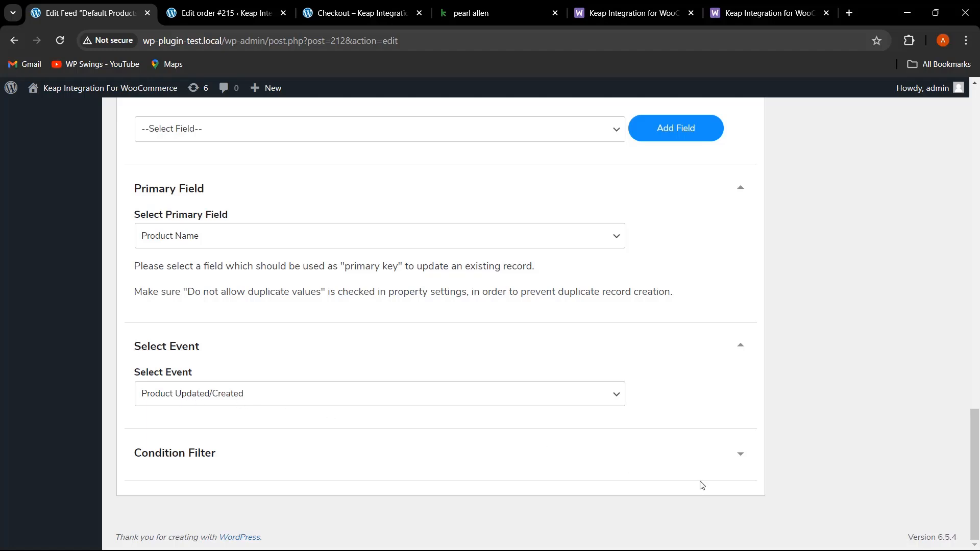
- Expand the feed's Condition Filter section and add an "OR" filter row
left_click(731, 457)
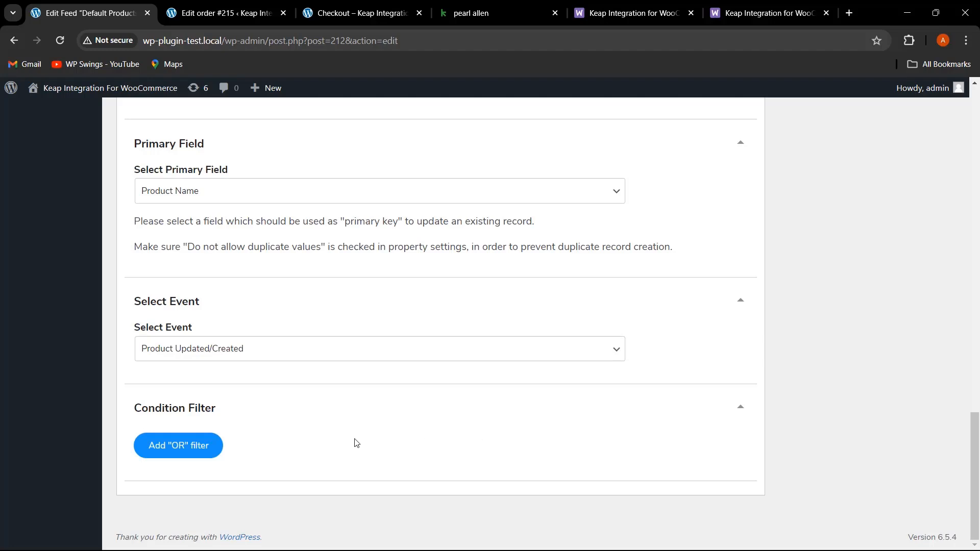
left_click(198, 452)
scroll(358, 455, "down", 1)
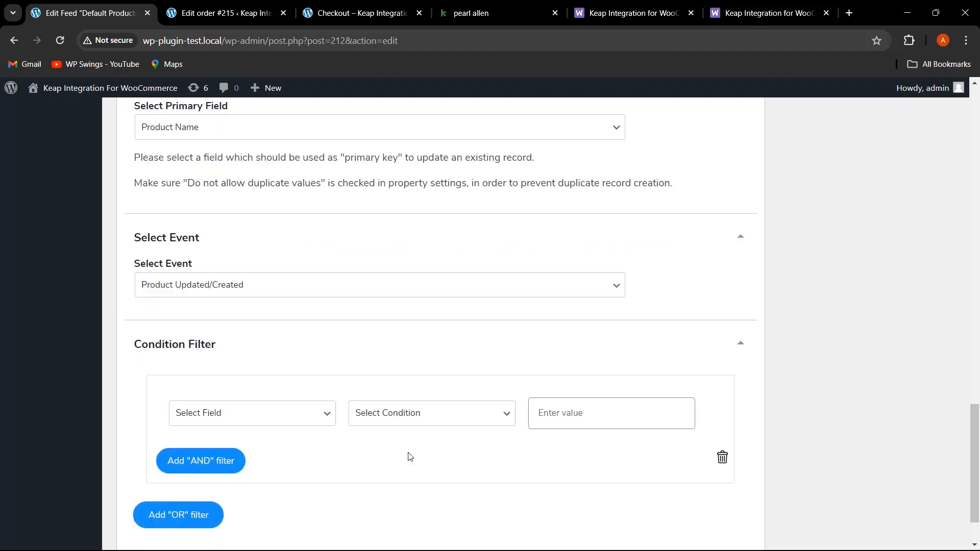
- Set the OR filter row's field to Product Description and its condition to "Is Only Contains String"
scroll(301, 437, "up", 1)
scroll(299, 431, "down", 3)
left_click(316, 351)
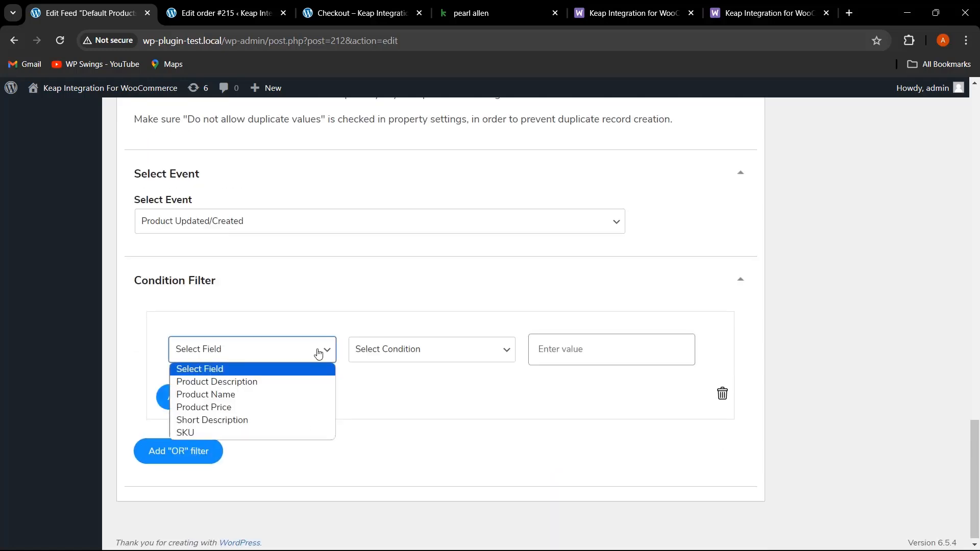
left_click(293, 377)
left_click(431, 357)
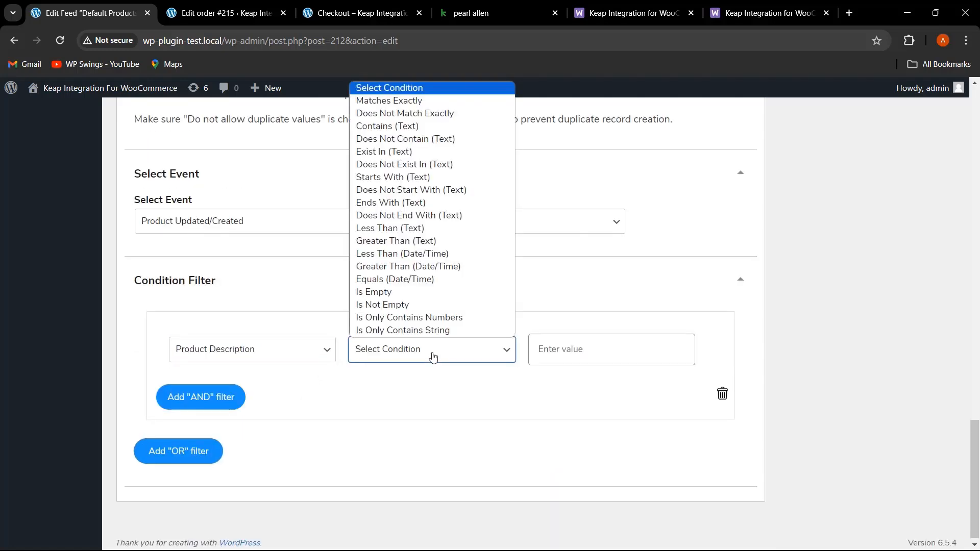
left_click(445, 330)
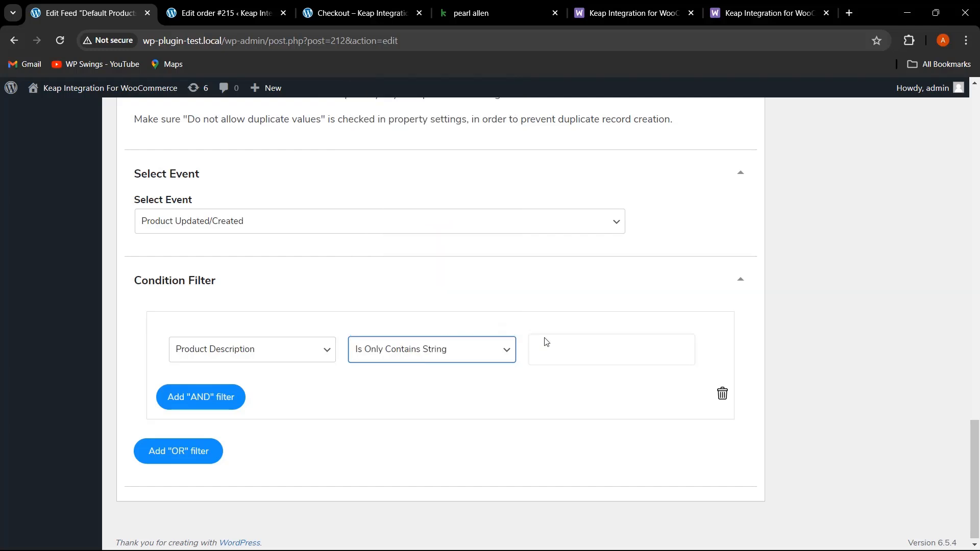
left_click(558, 357)
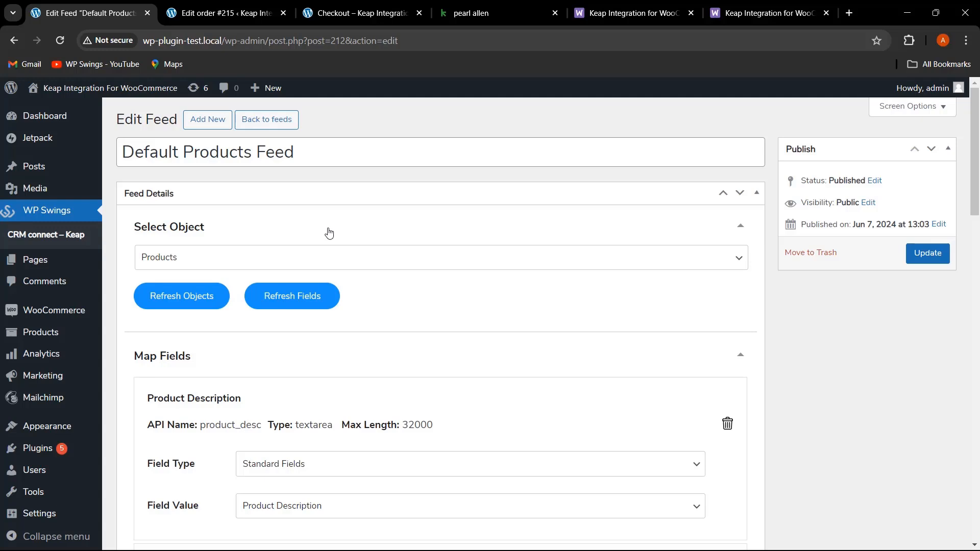
- Go back to the feeds list, open the plugin settings, turn off logging and save the settings
left_click(282, 121)
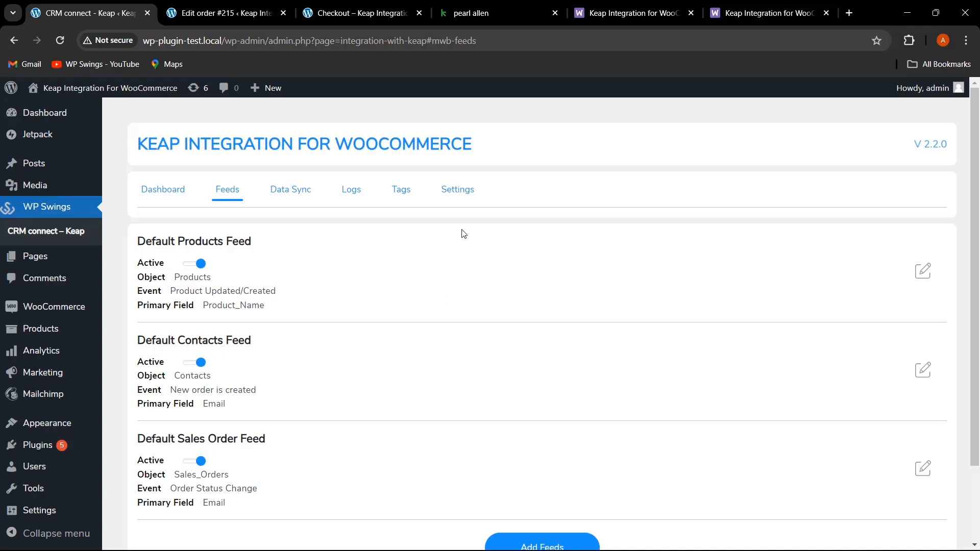
left_click(461, 198)
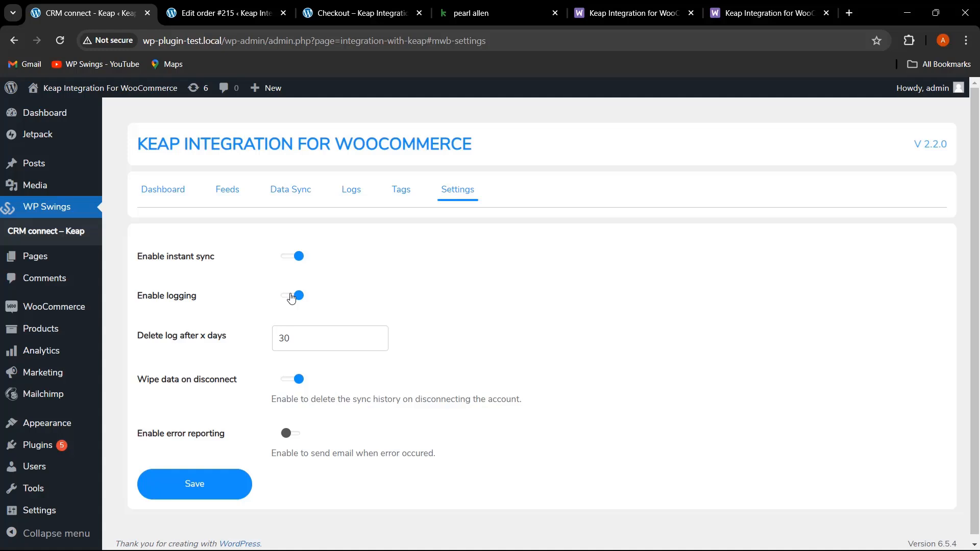
left_click(292, 297)
left_click(218, 488)
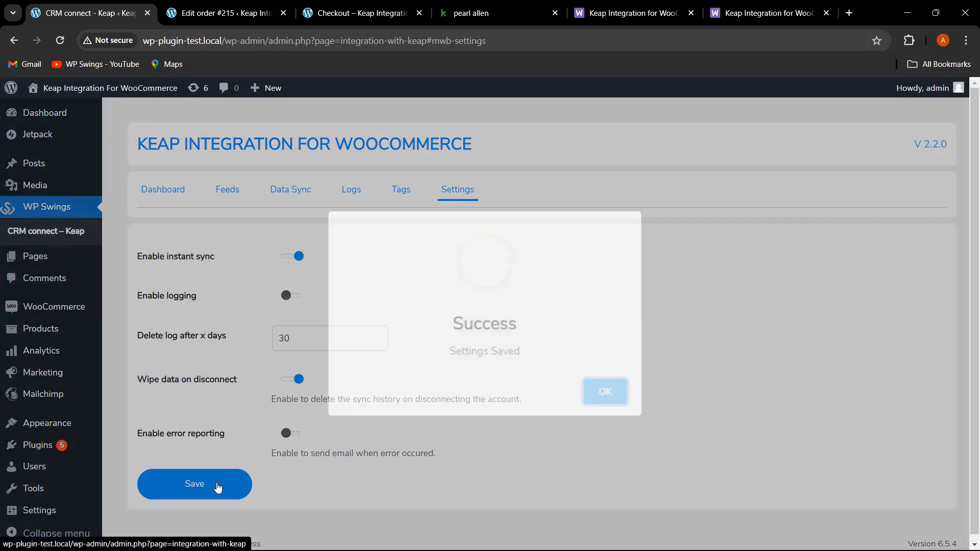
left_click(593, 389)
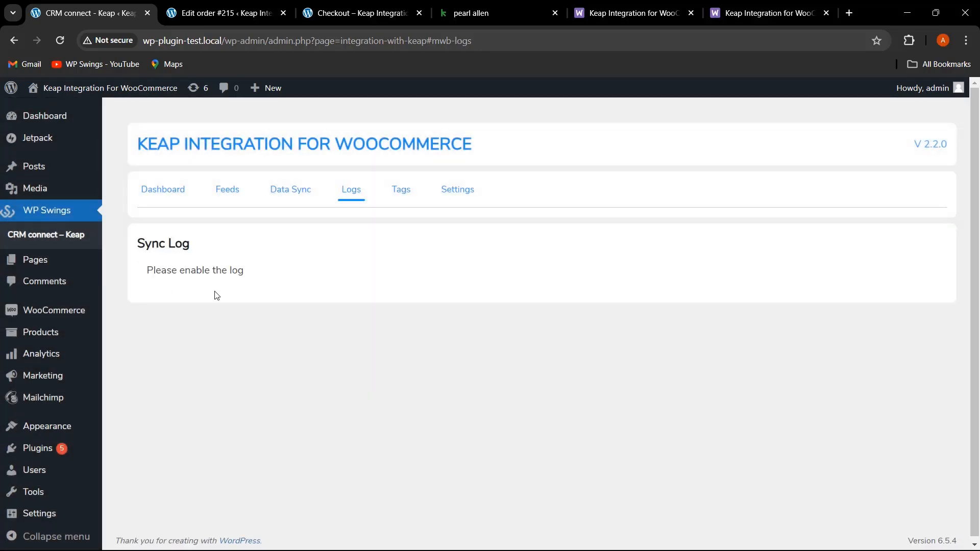
- Turn logging and error reporting back on in the plugin settings, then return to the plugin dashboard
left_click(461, 195)
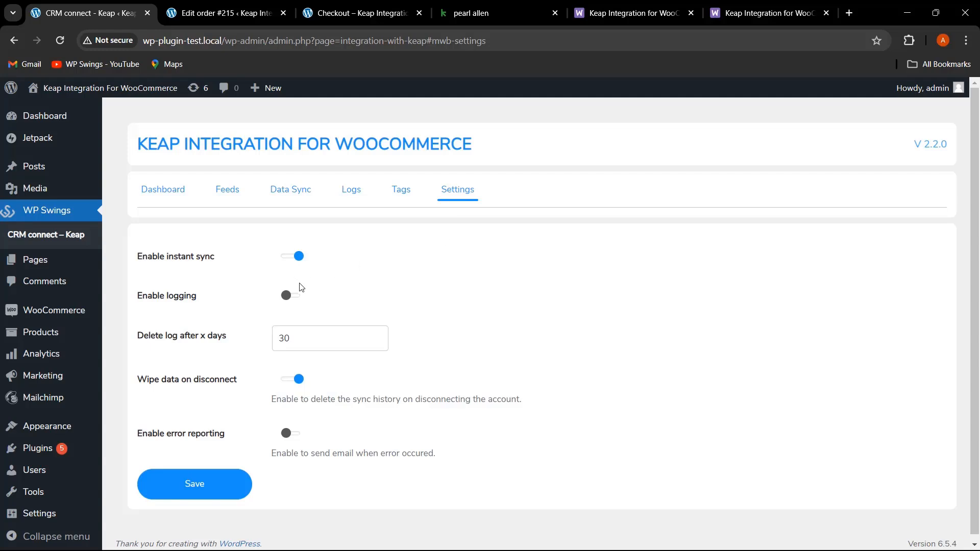
left_click(290, 296)
left_click(317, 342)
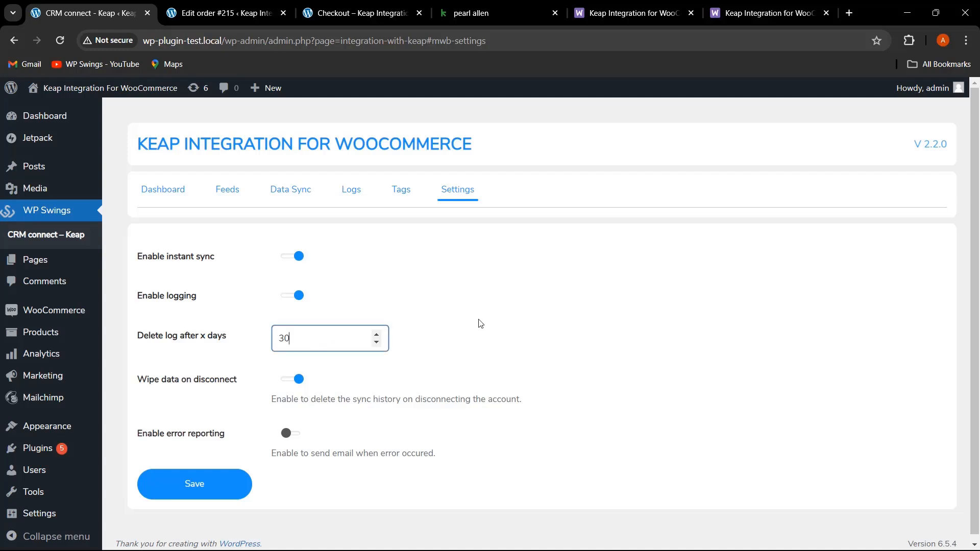
left_click(588, 377)
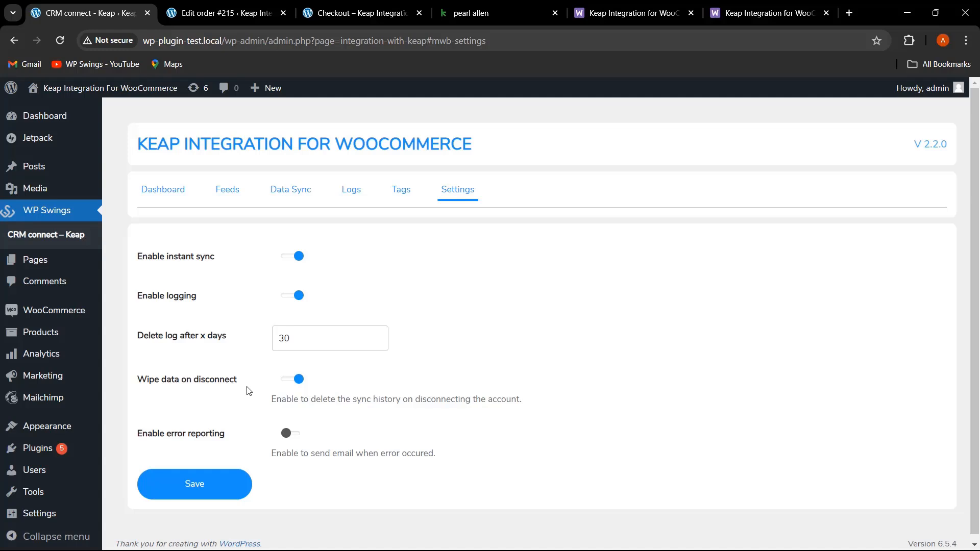
left_click(295, 434)
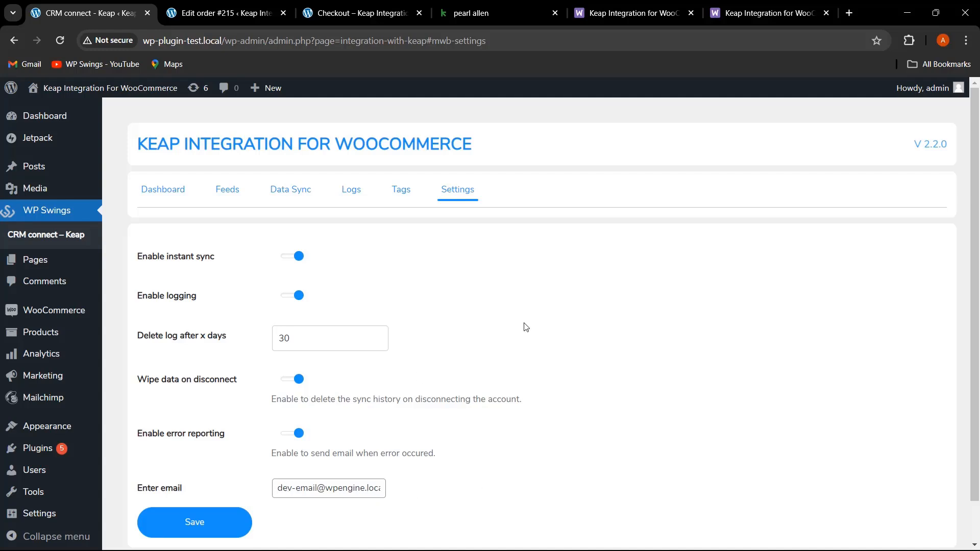
left_click(172, 197)
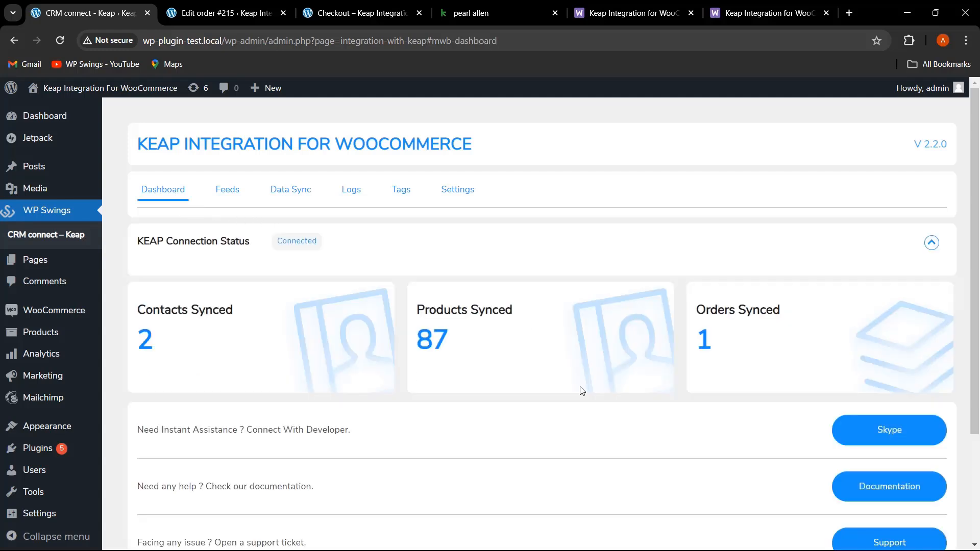